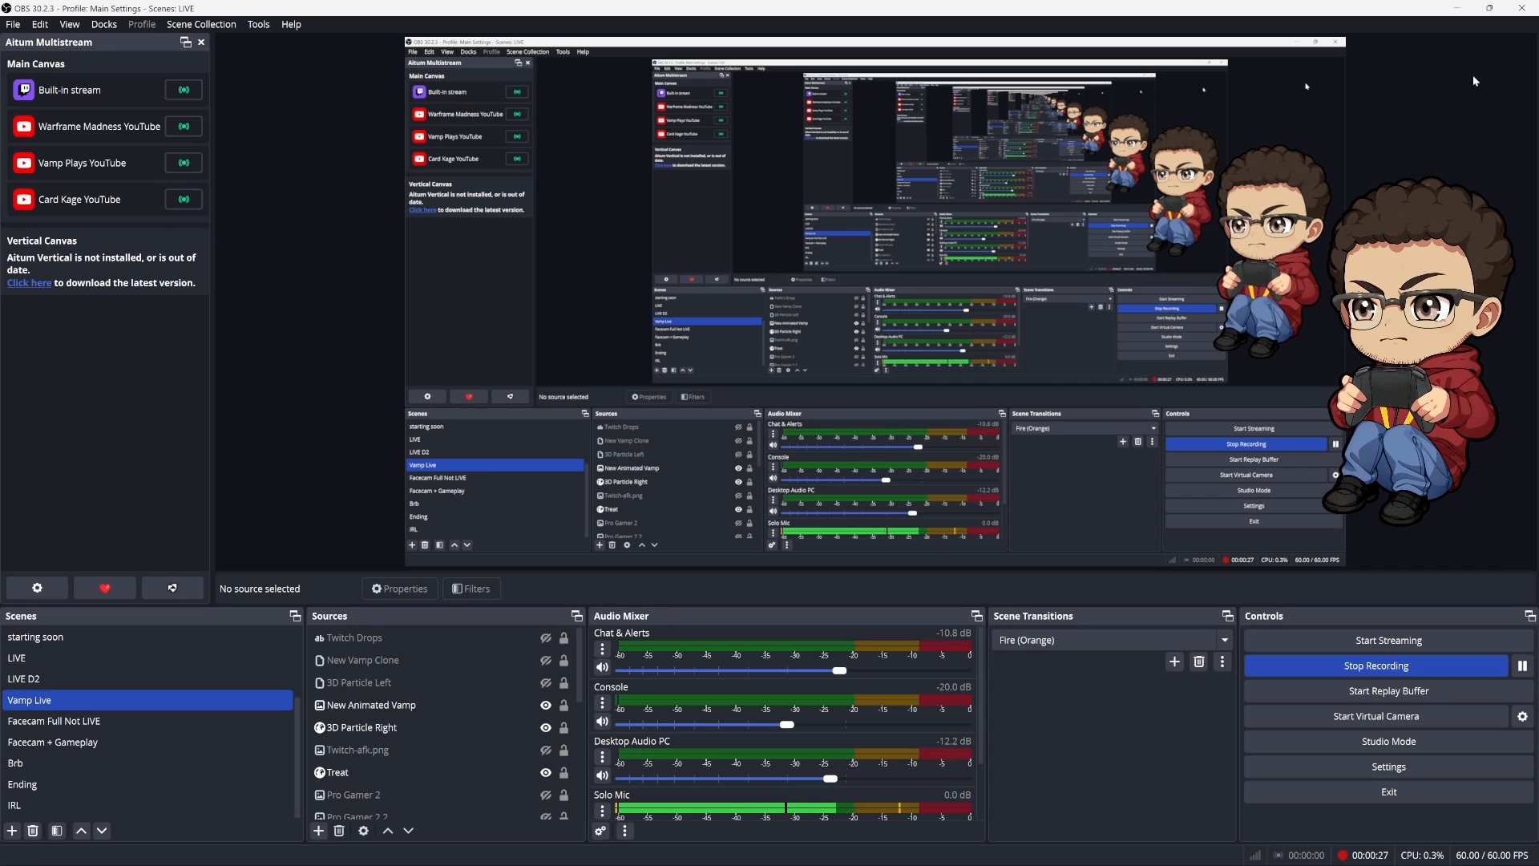
Toggle the avatar between the animated version with 3D Particle Right and the New Vamp Clone with 3D Particle Left
{"action": "key", "text": "F1"}
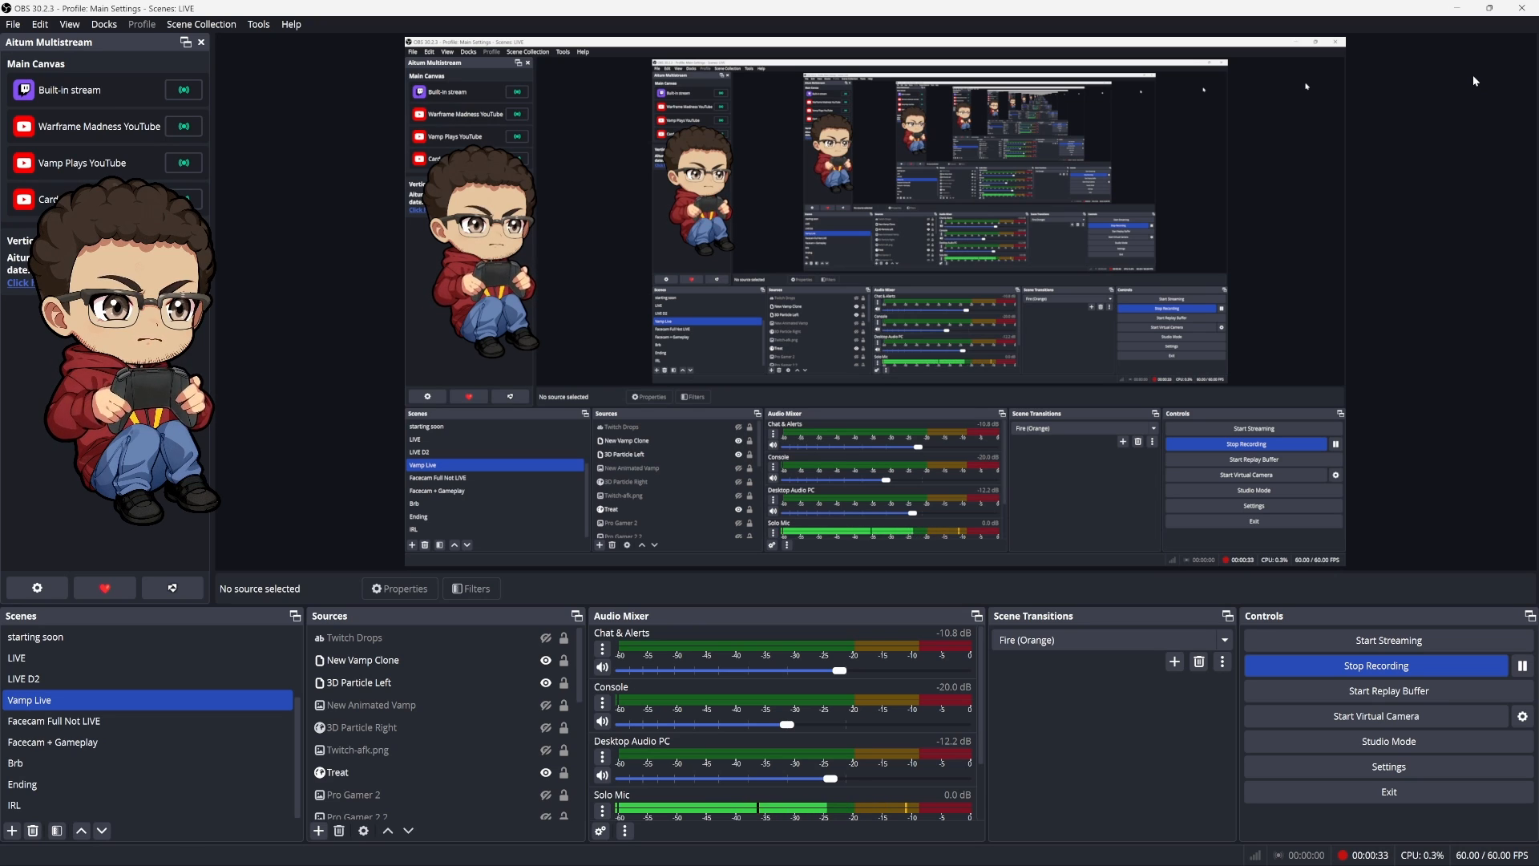
{"action": "key", "text": "F2"}
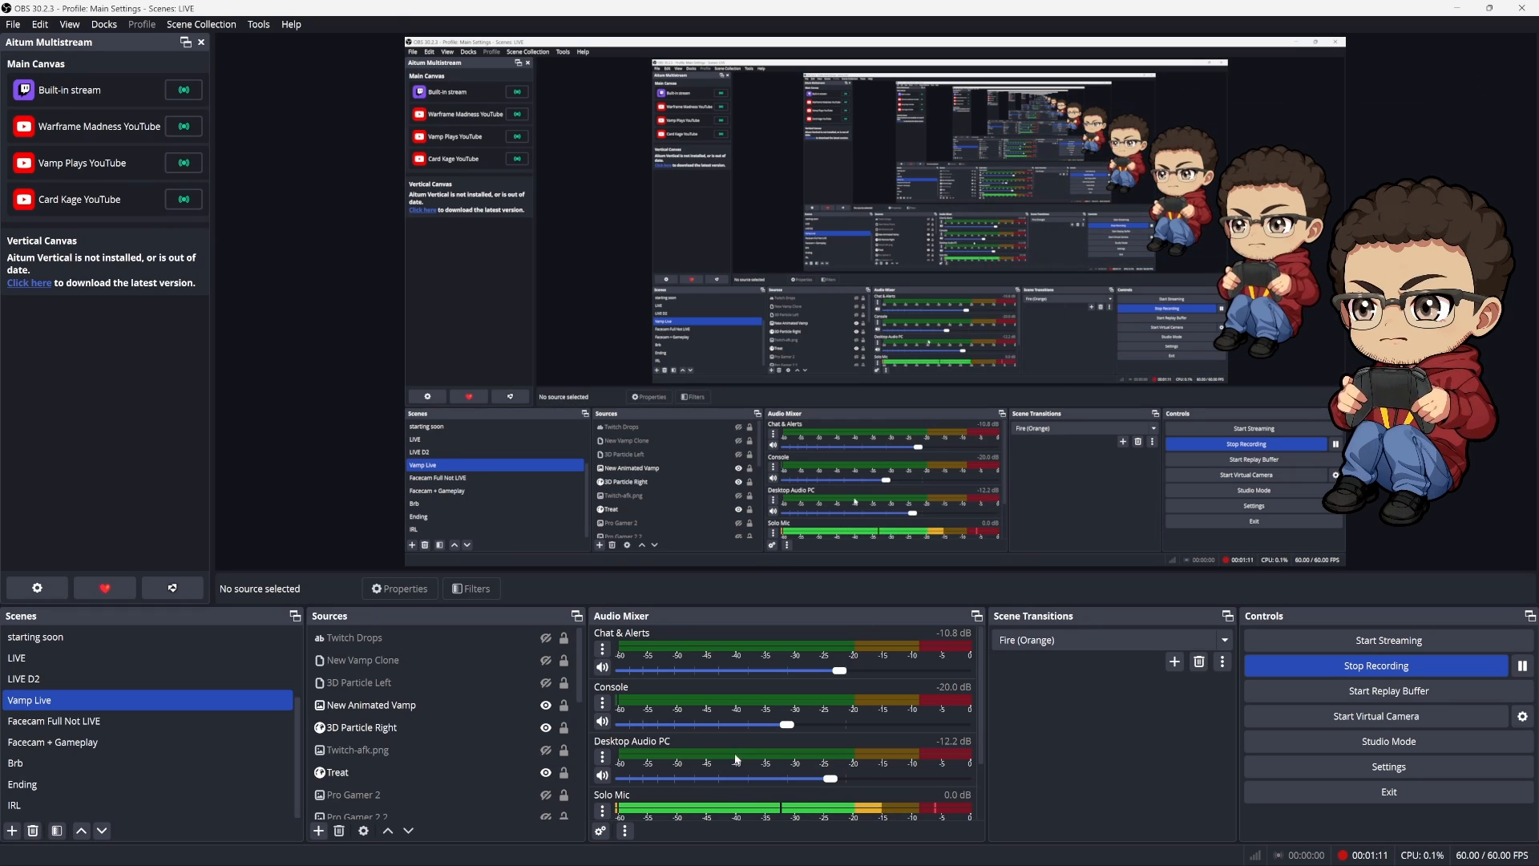
{"action": "left_click", "coordinate": [569, 712]}
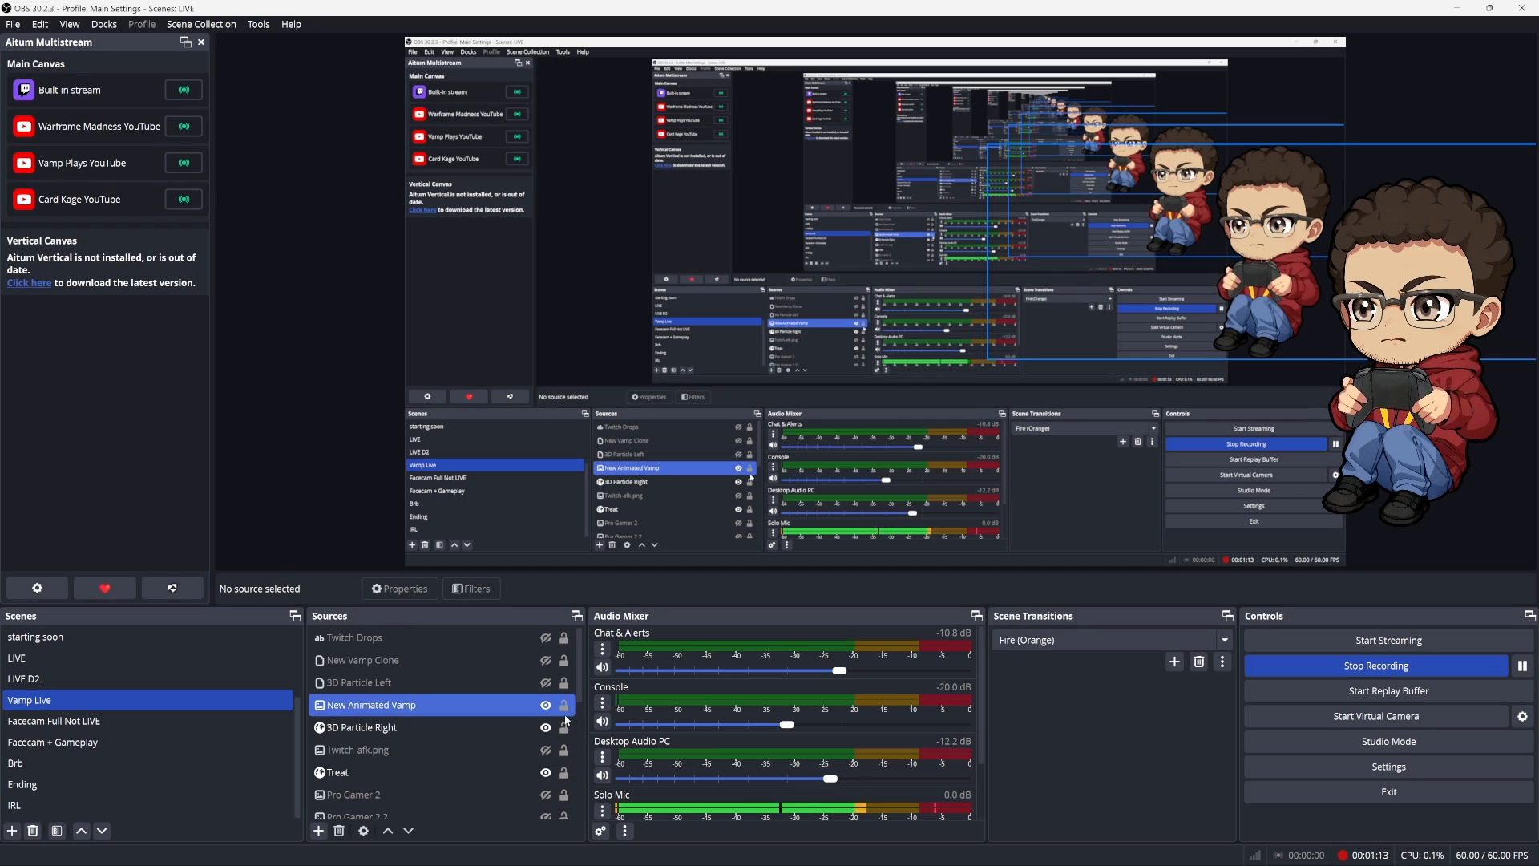
{"action": "left_click", "coordinate": [567, 664]}
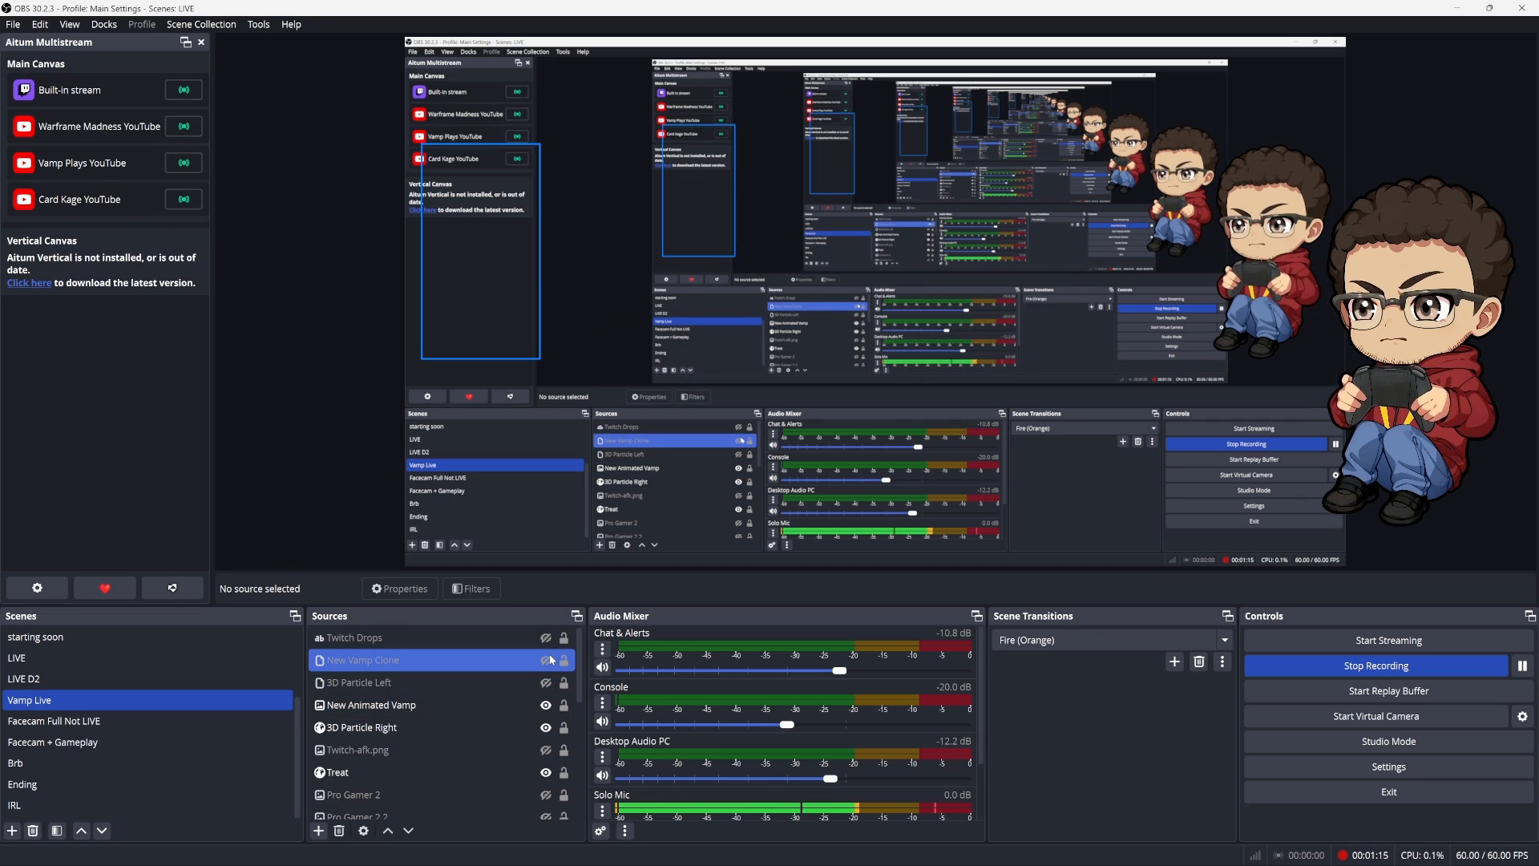
{"action": "left_click", "coordinate": [546, 660]}
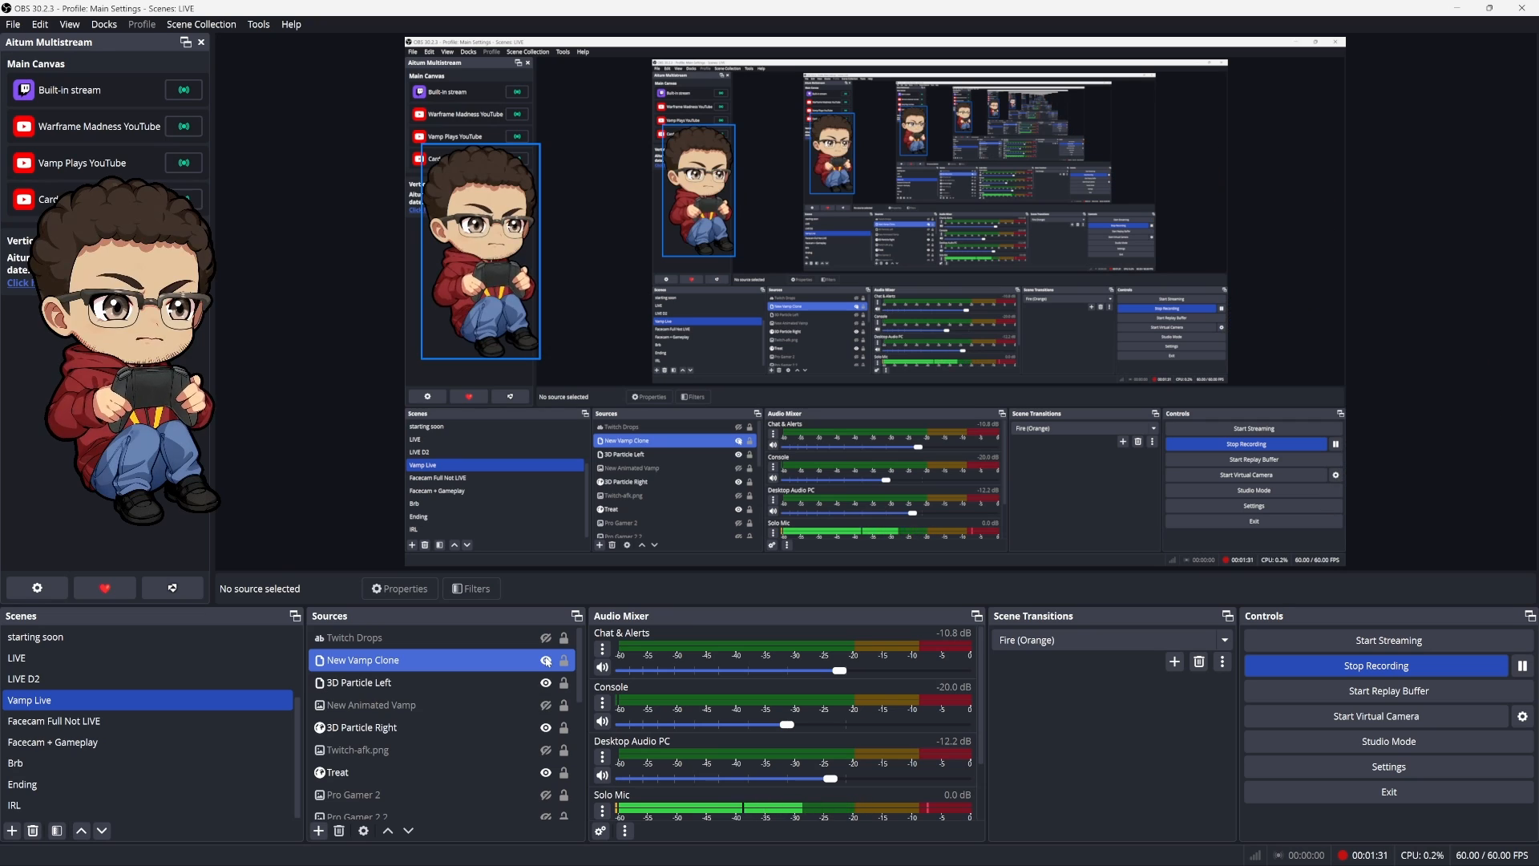
Examine the New Vamp Clone, 3D Particle Left and New Animated Vamp sources and their placement in the Vamp Live scene
{"action": "left_click", "coordinate": [419, 684]}
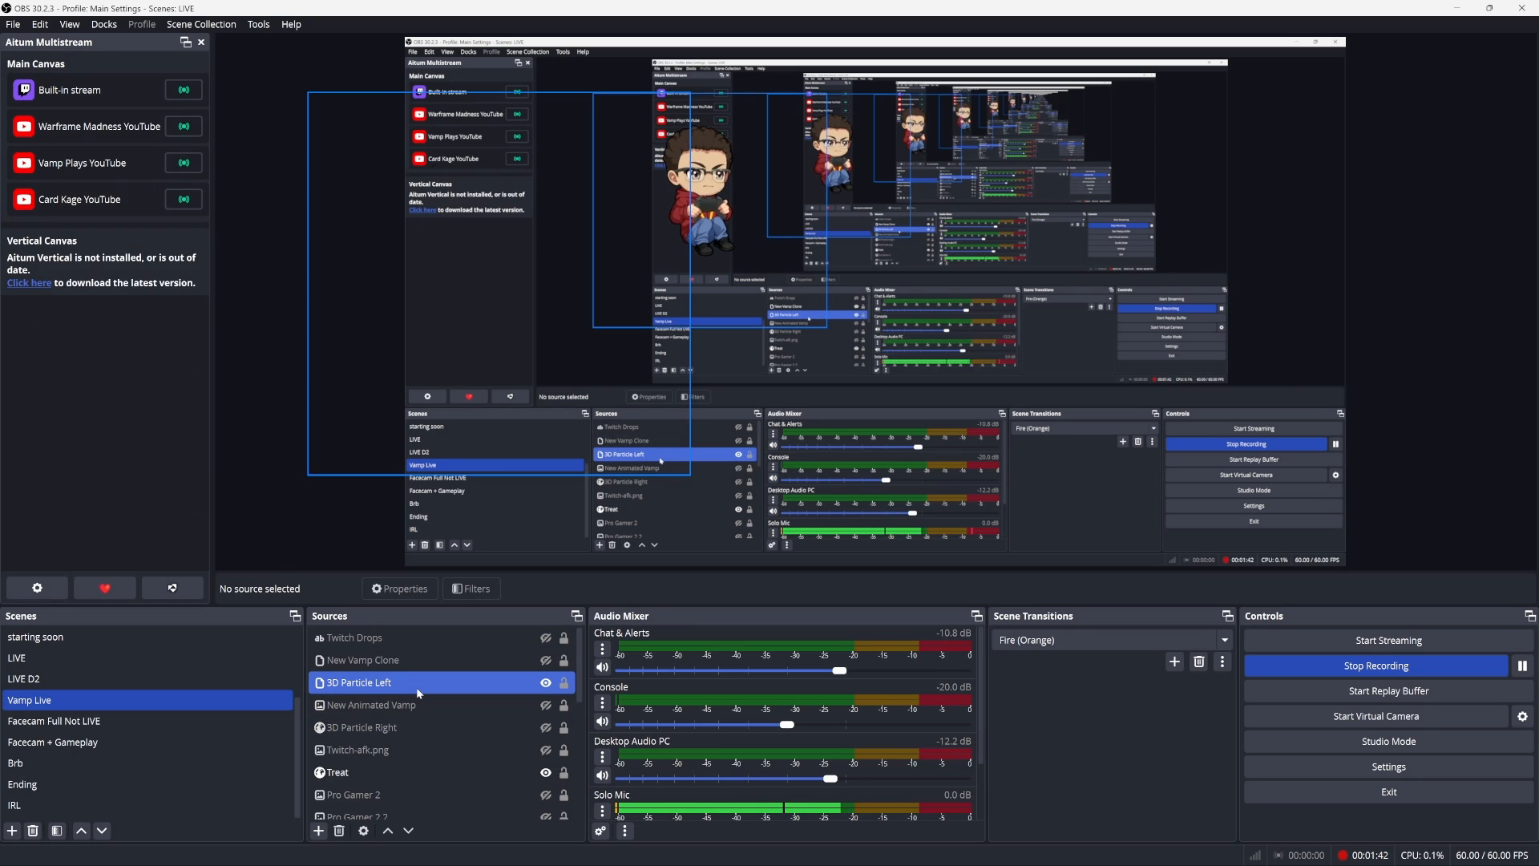
{"action": "left_click", "coordinate": [406, 669]}
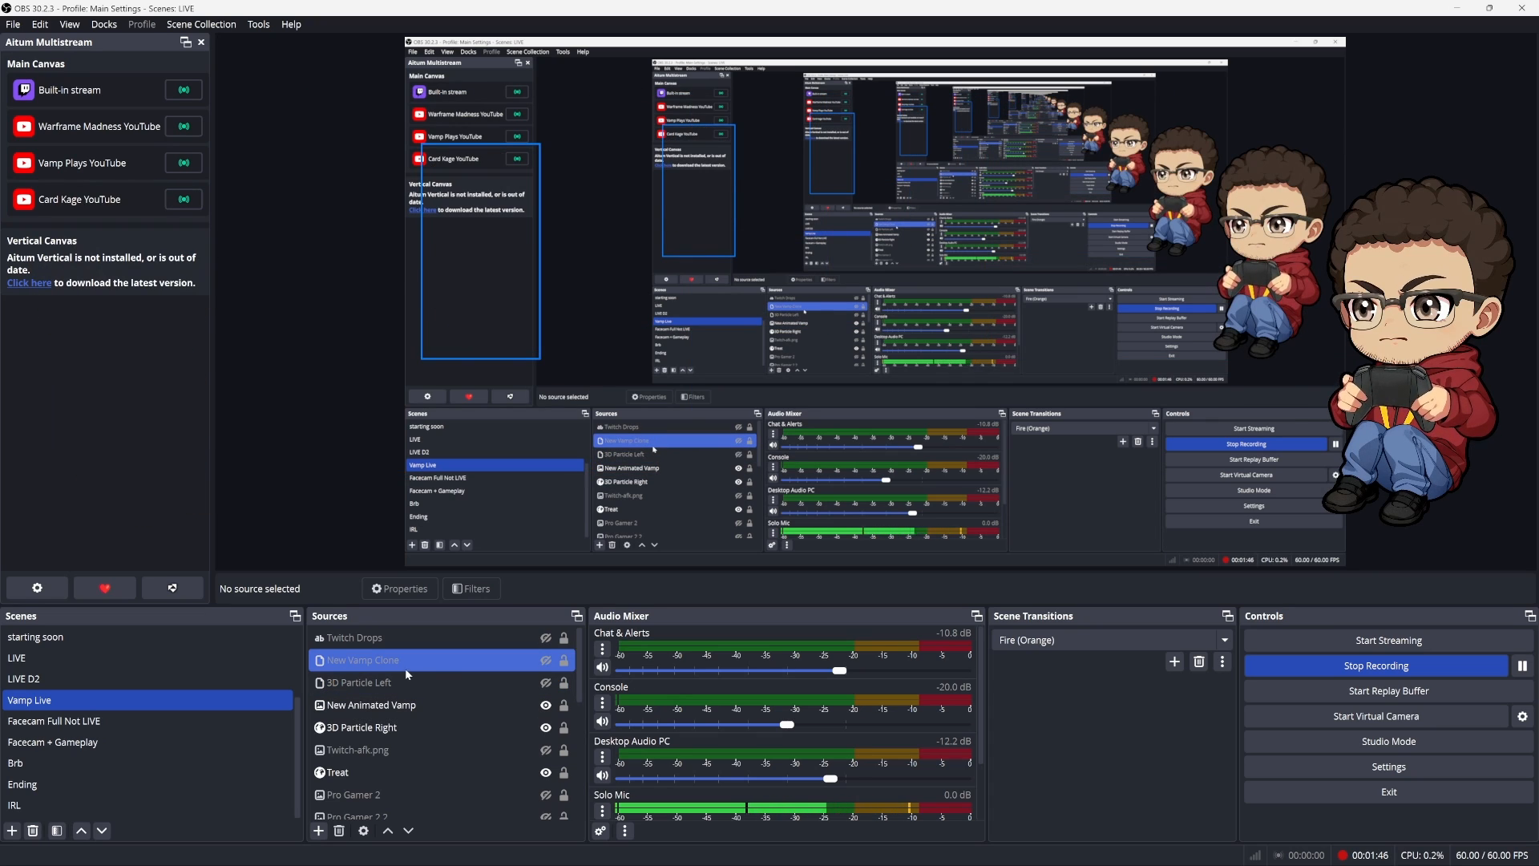
{"action": "left_click", "coordinate": [409, 684]}
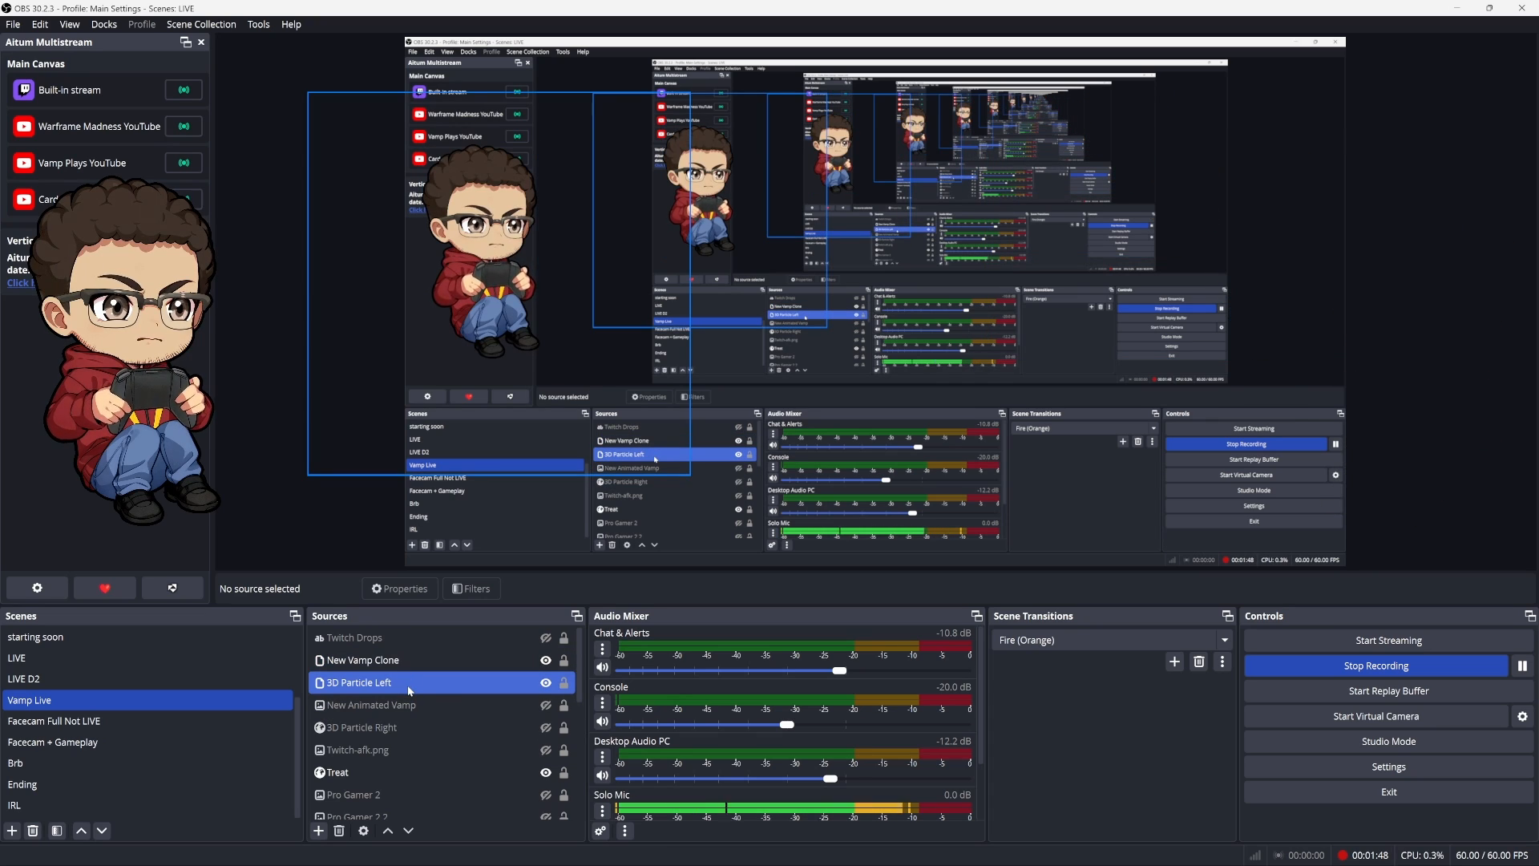
{"action": "left_click", "coordinate": [411, 705]}
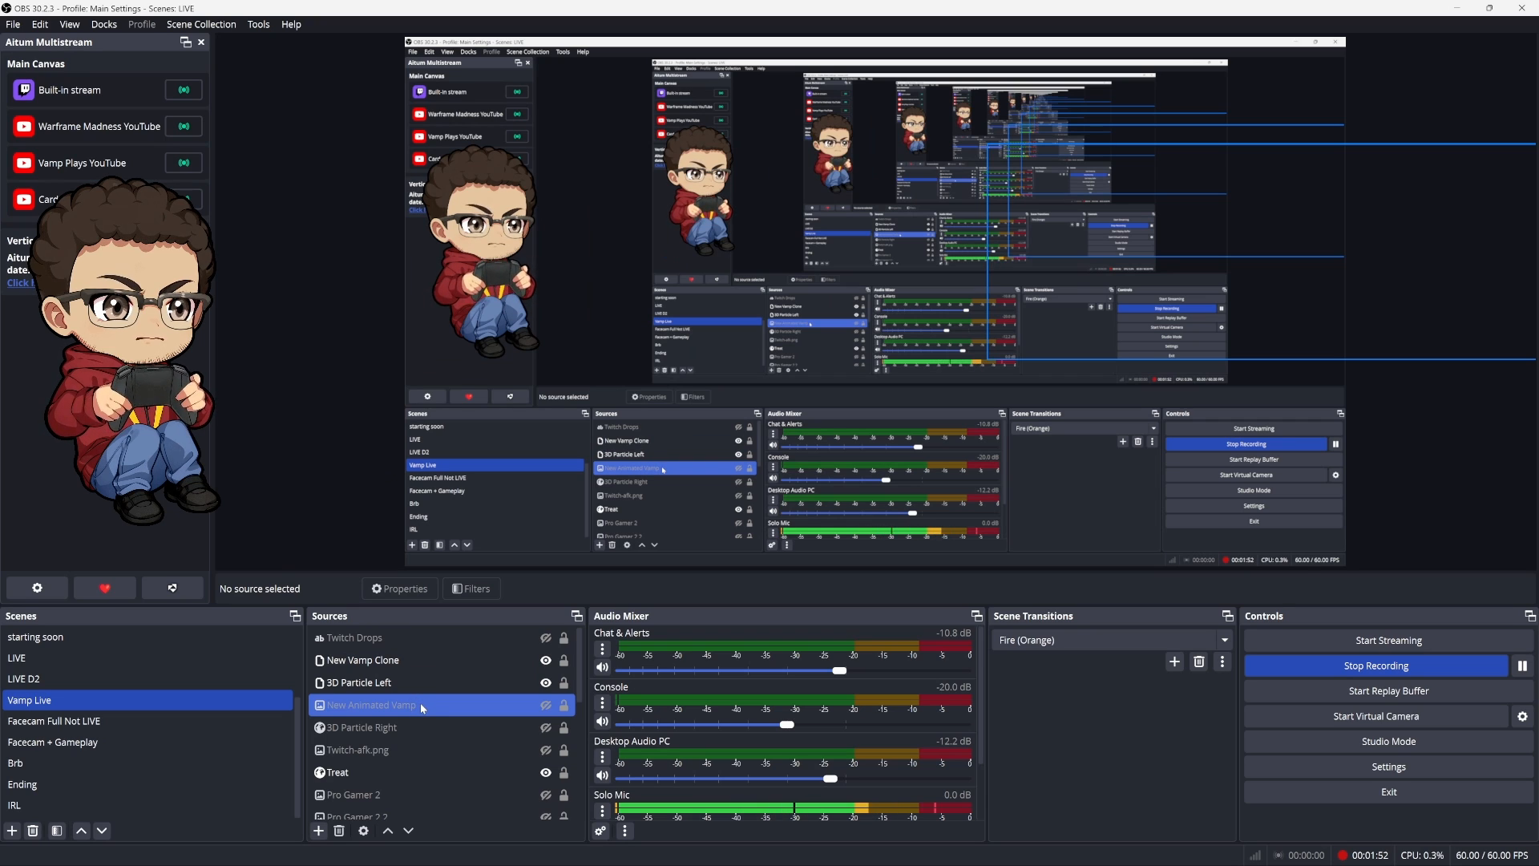
{"action": "left_click", "coordinate": [413, 707]}
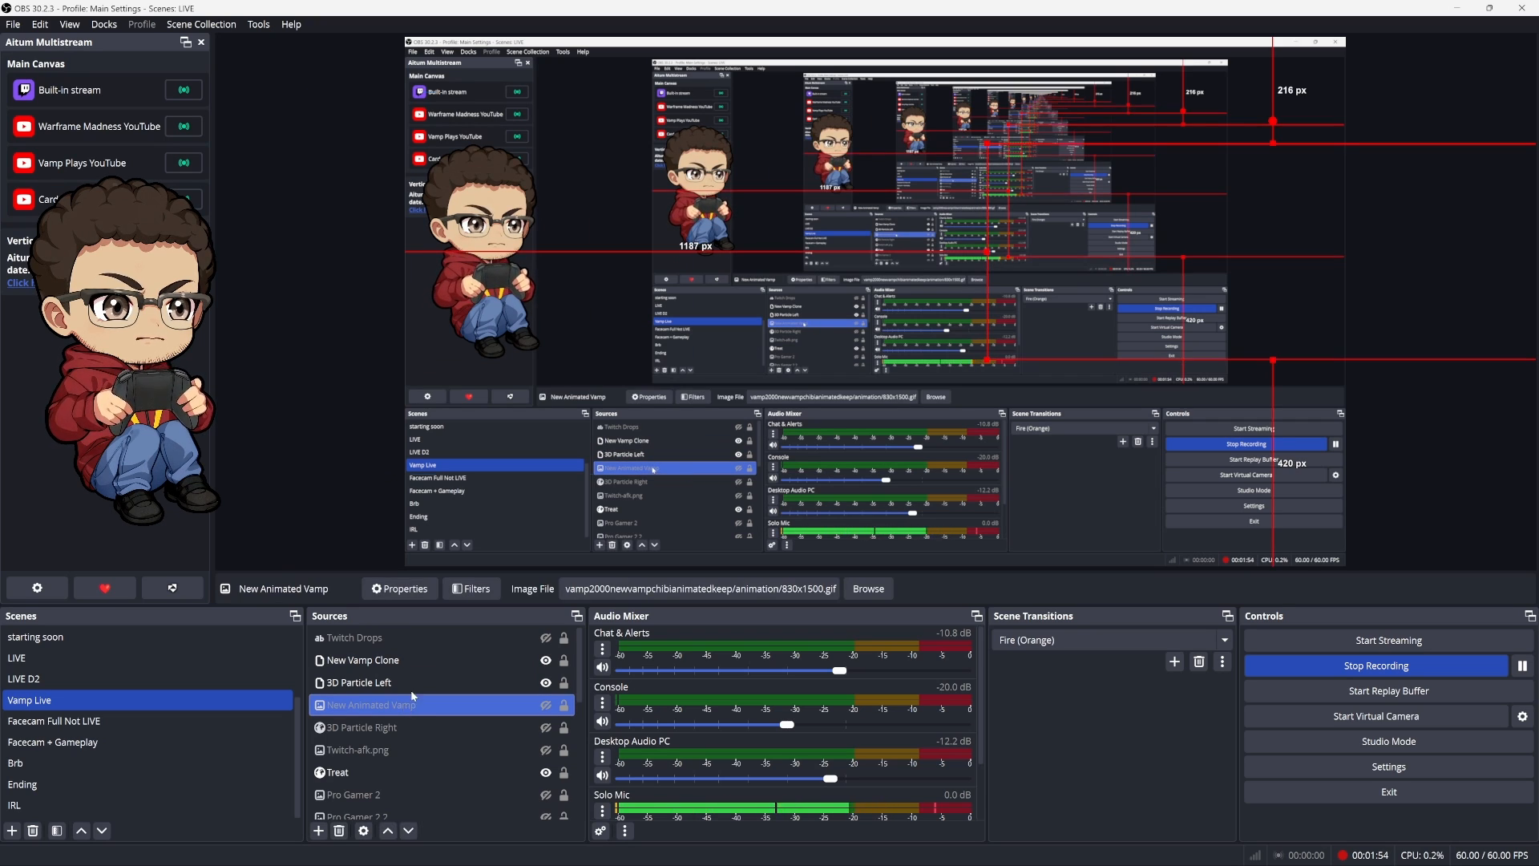
{"action": "left_click", "coordinate": [445, 689], "text": "ctrl"}
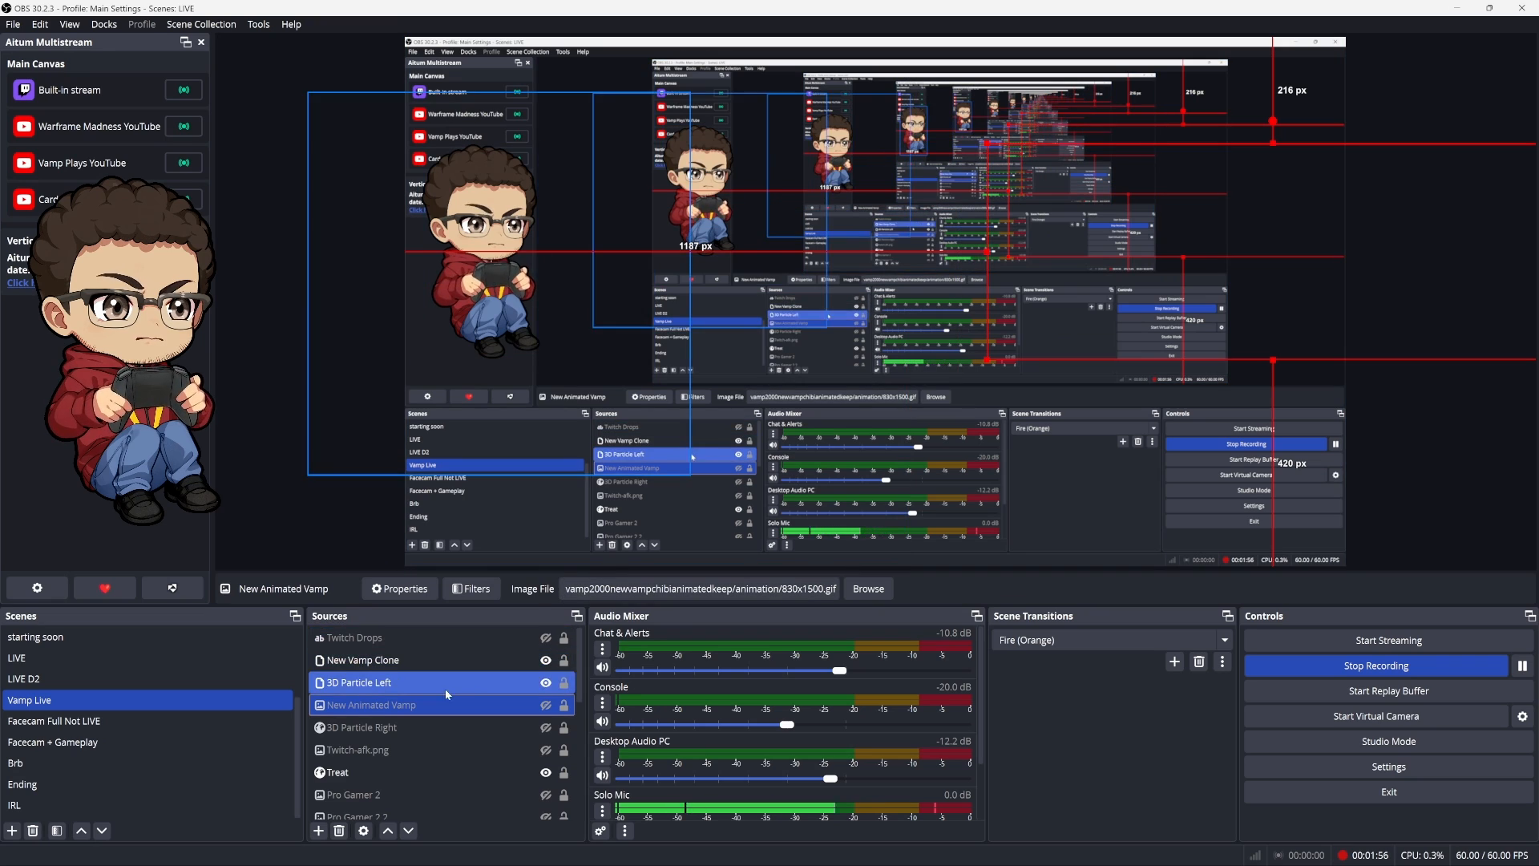
{"action": "left_click", "coordinate": [405, 660]}
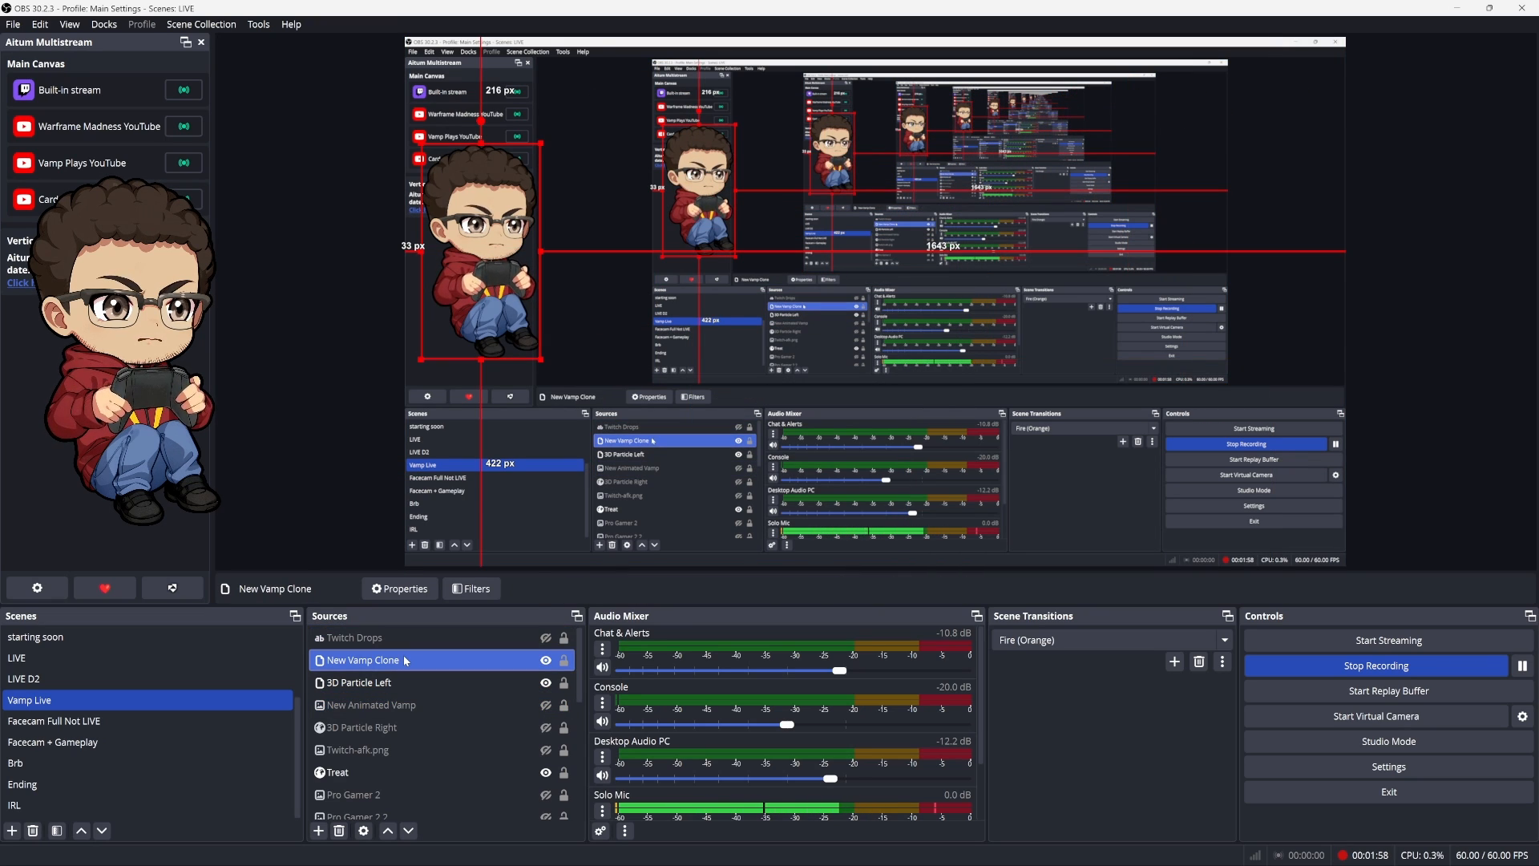
{"action": "left_click", "coordinate": [432, 701], "text": "ctrl"}
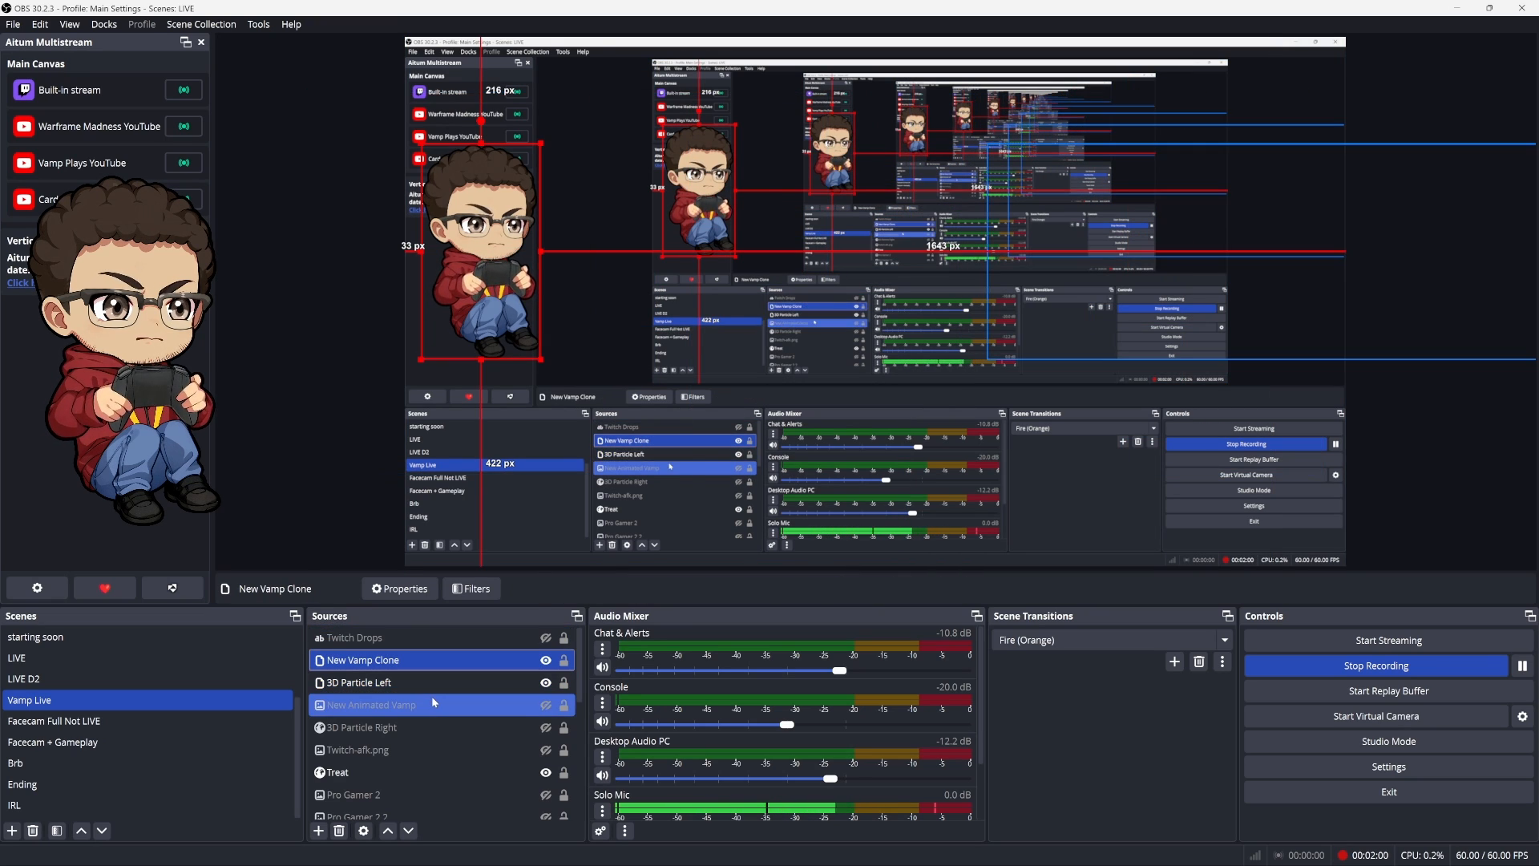
Switch the avatar to its right-side version and compare the New Animated Vamp source with the left-side clone and particle sources
{"action": "key", "text": "F1"}
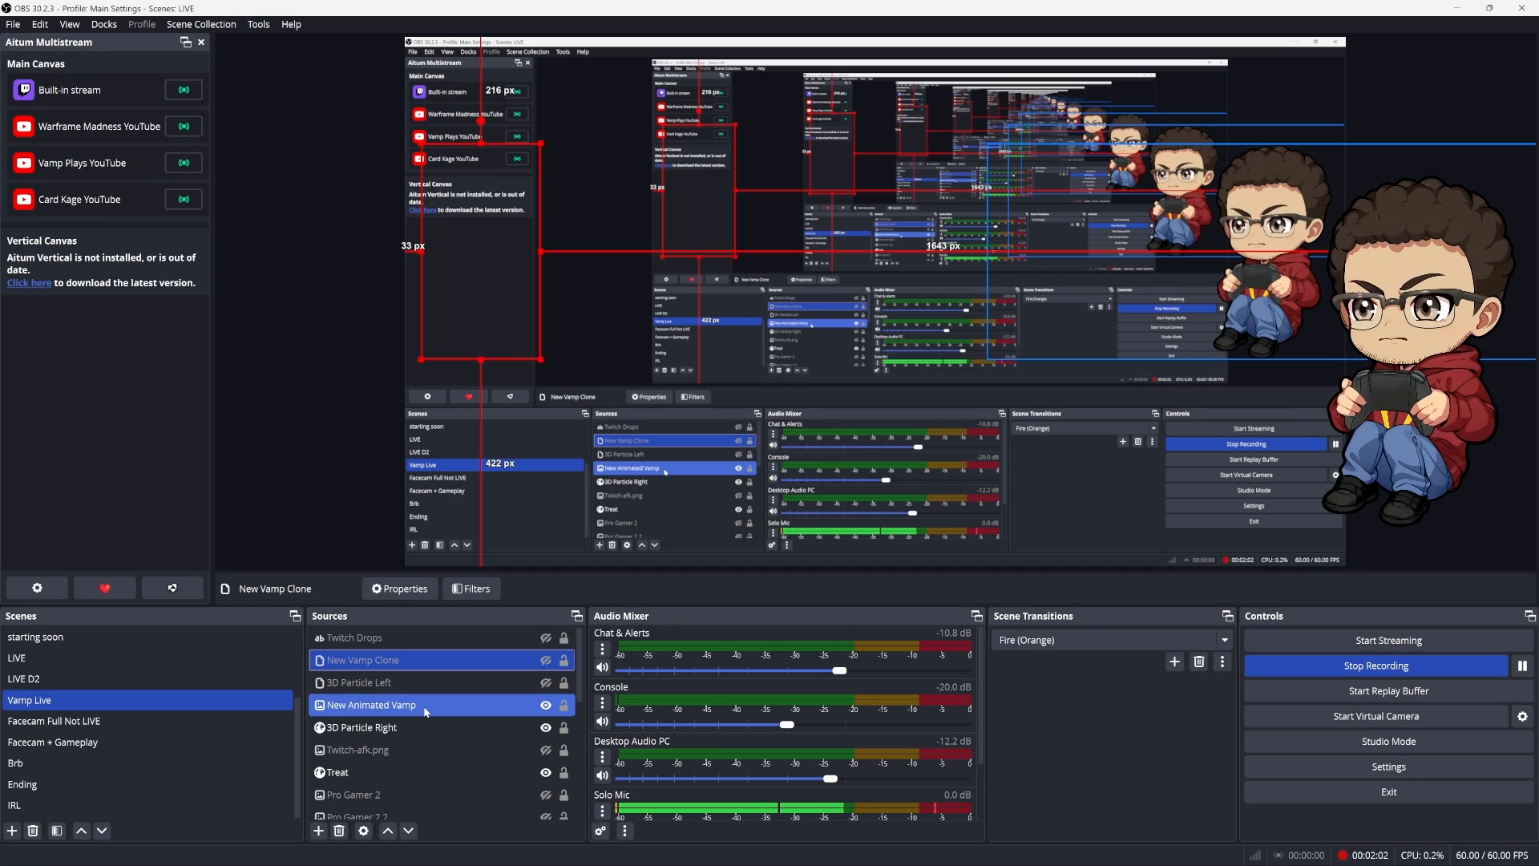
{"action": "left_click", "coordinate": [423, 710]}
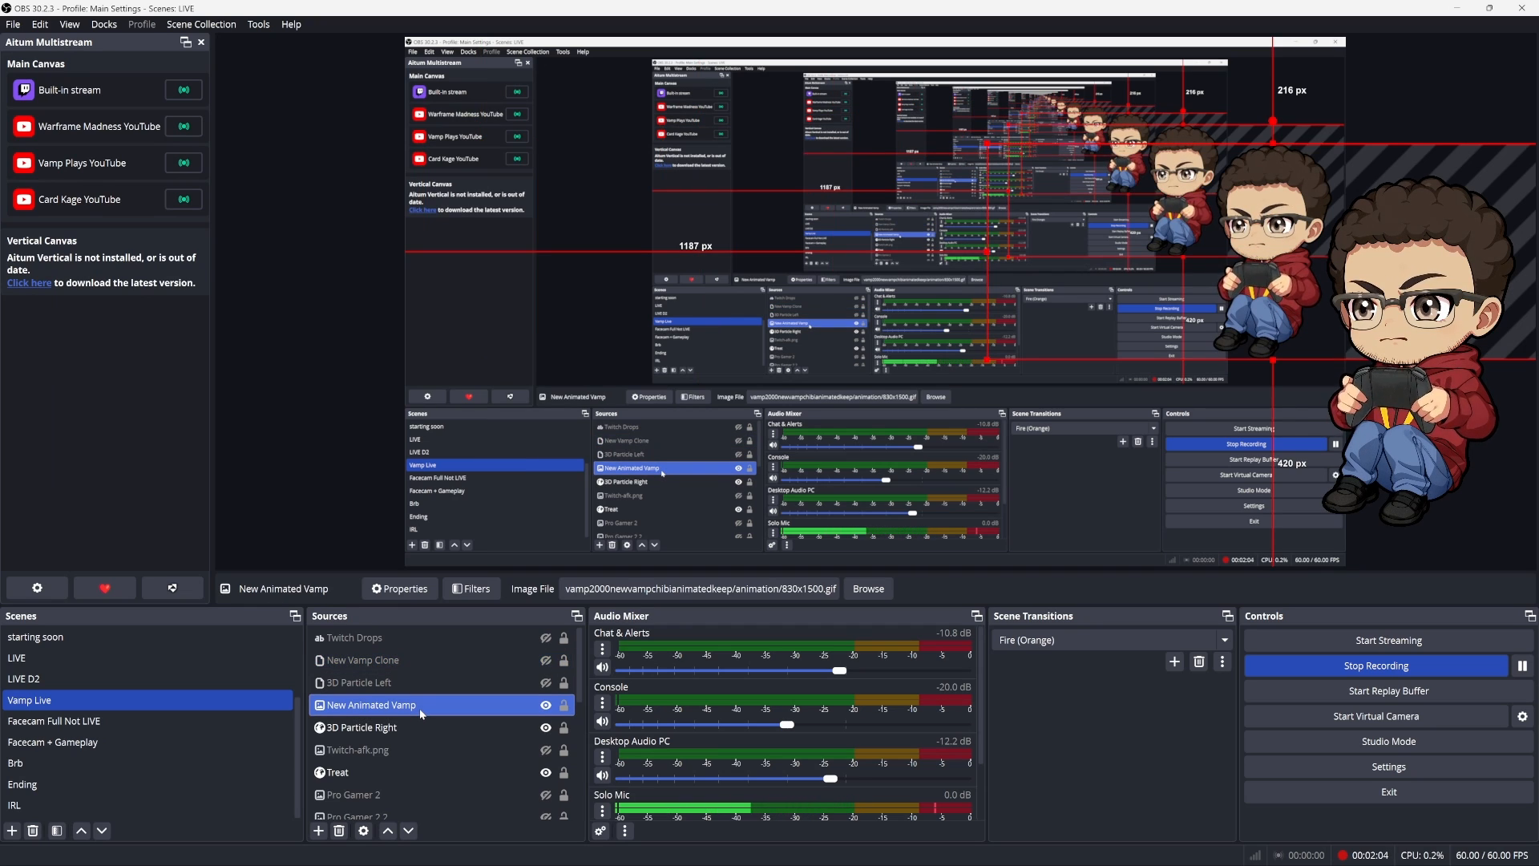
{"action": "left_click", "coordinate": [425, 660], "text": "ctrl"}
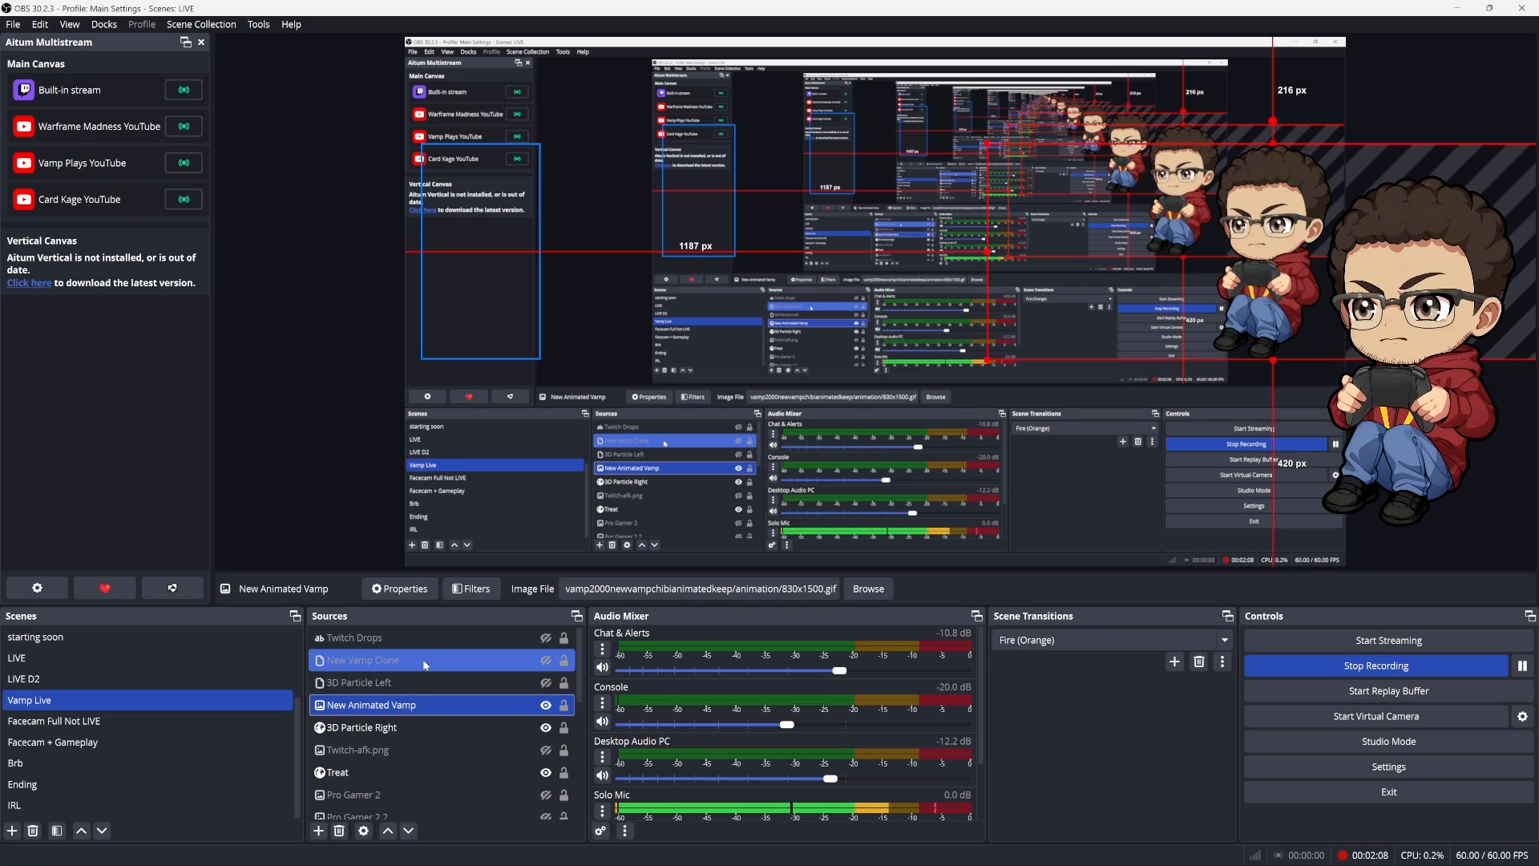
{"action": "left_click", "coordinate": [425, 662], "text": "ctrl"}
{"action": "left_click", "coordinate": [427, 683], "text": "ctrl"}
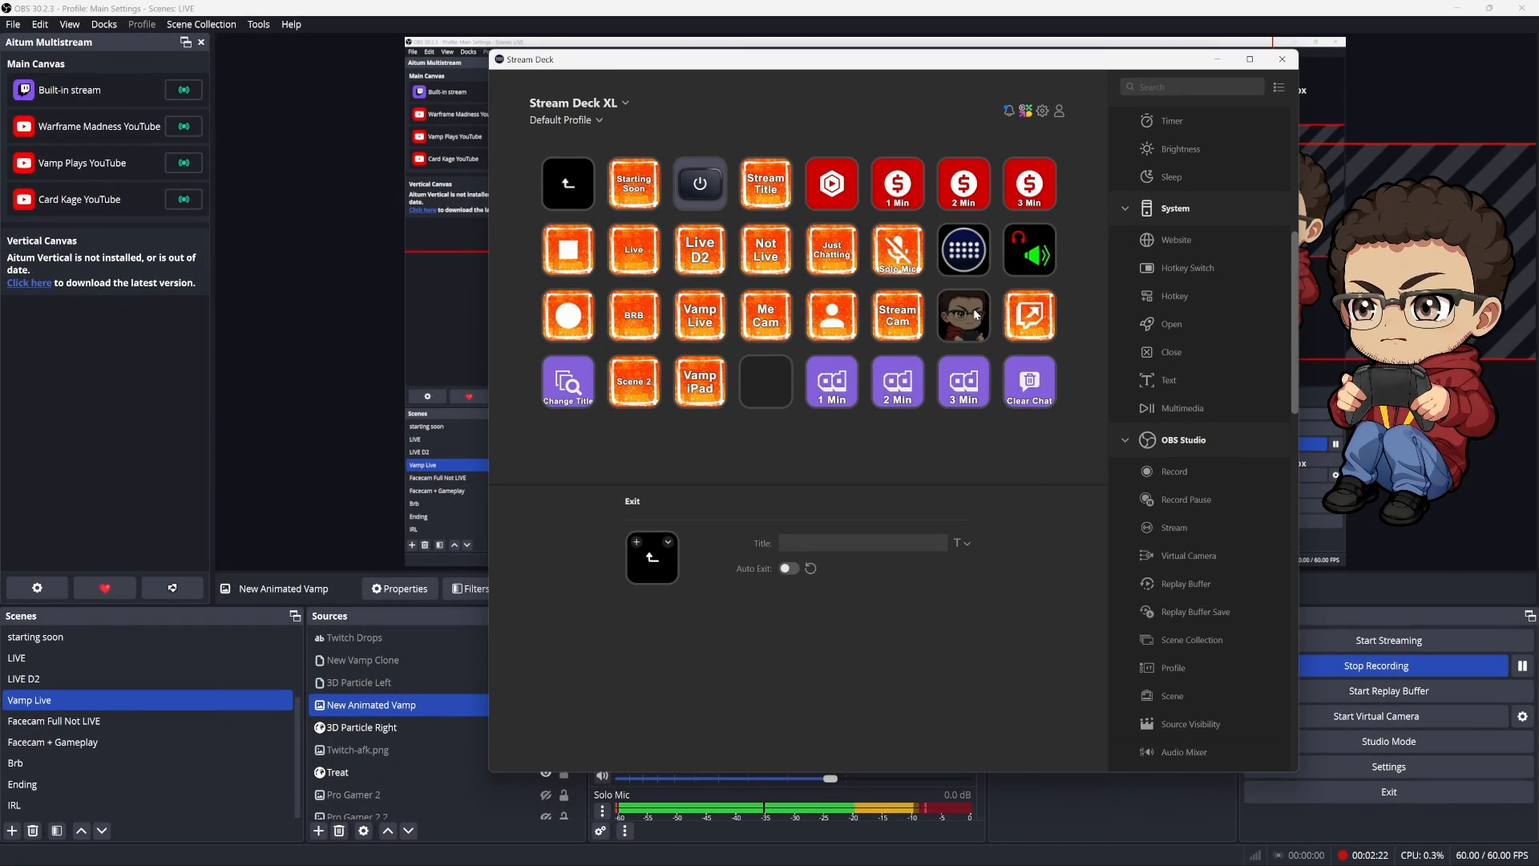
Switch to Stream Deck, view the avatar key's Multi Action Switch contents, and return to the key layout
{"action": "left_click", "coordinate": [976, 315]}
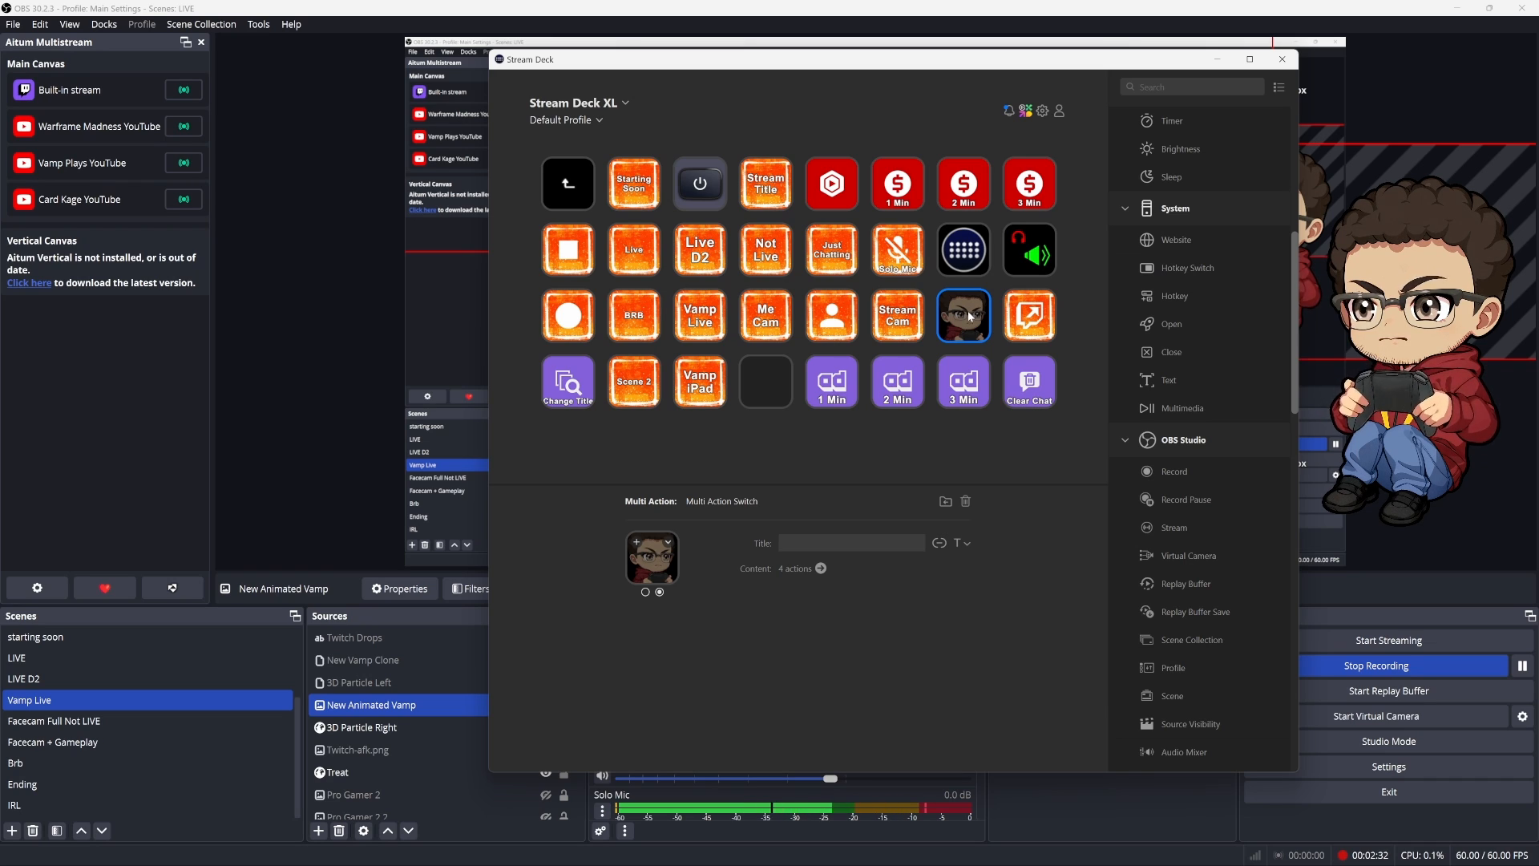
{"action": "double_click", "coordinate": [969, 314]}
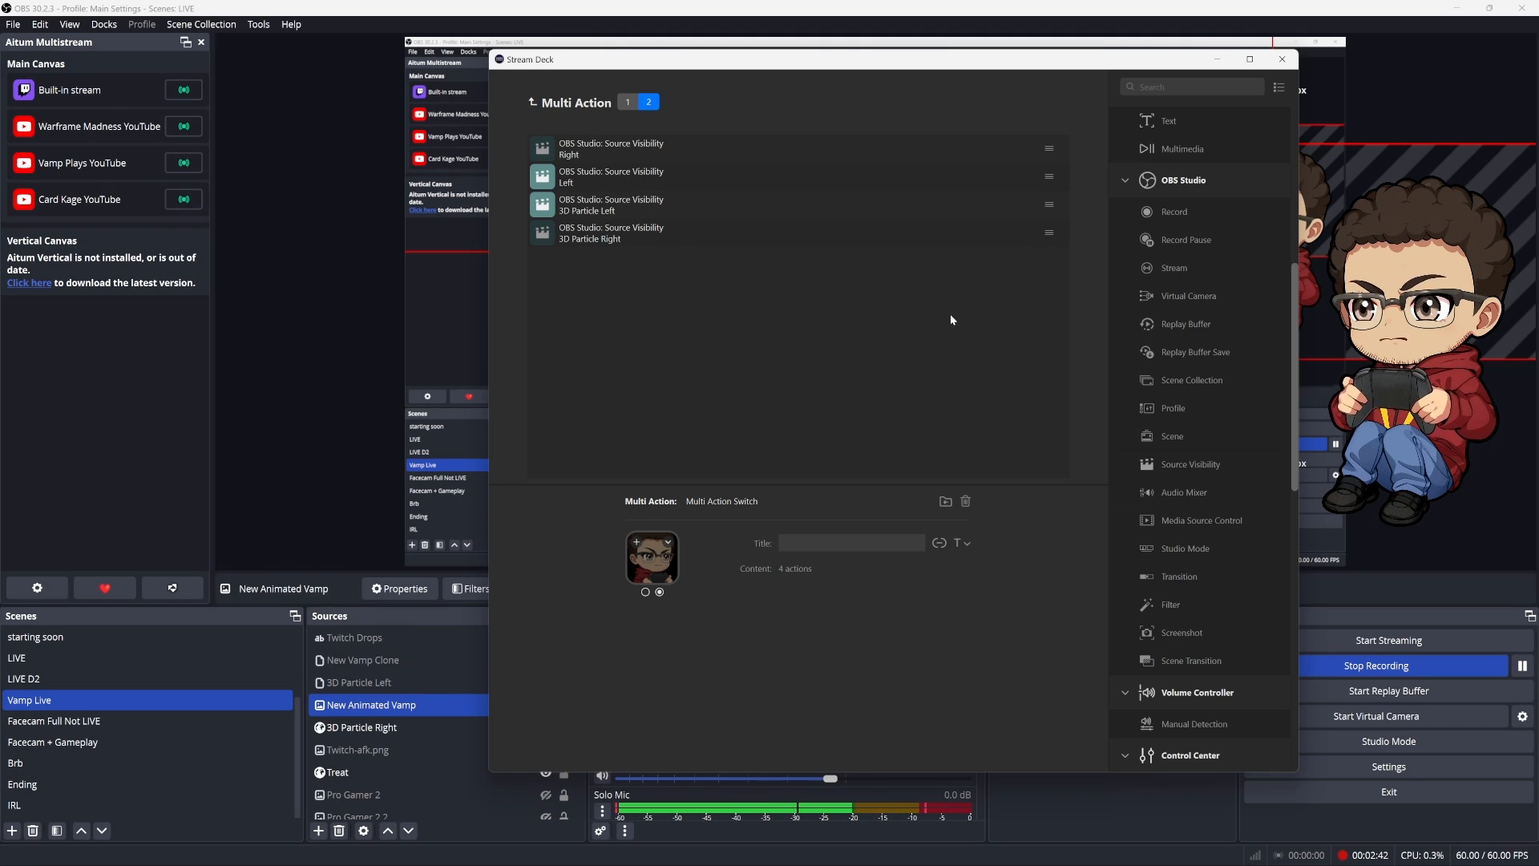
{"action": "left_click", "coordinate": [628, 102]}
{"action": "left_click", "coordinate": [534, 103]}
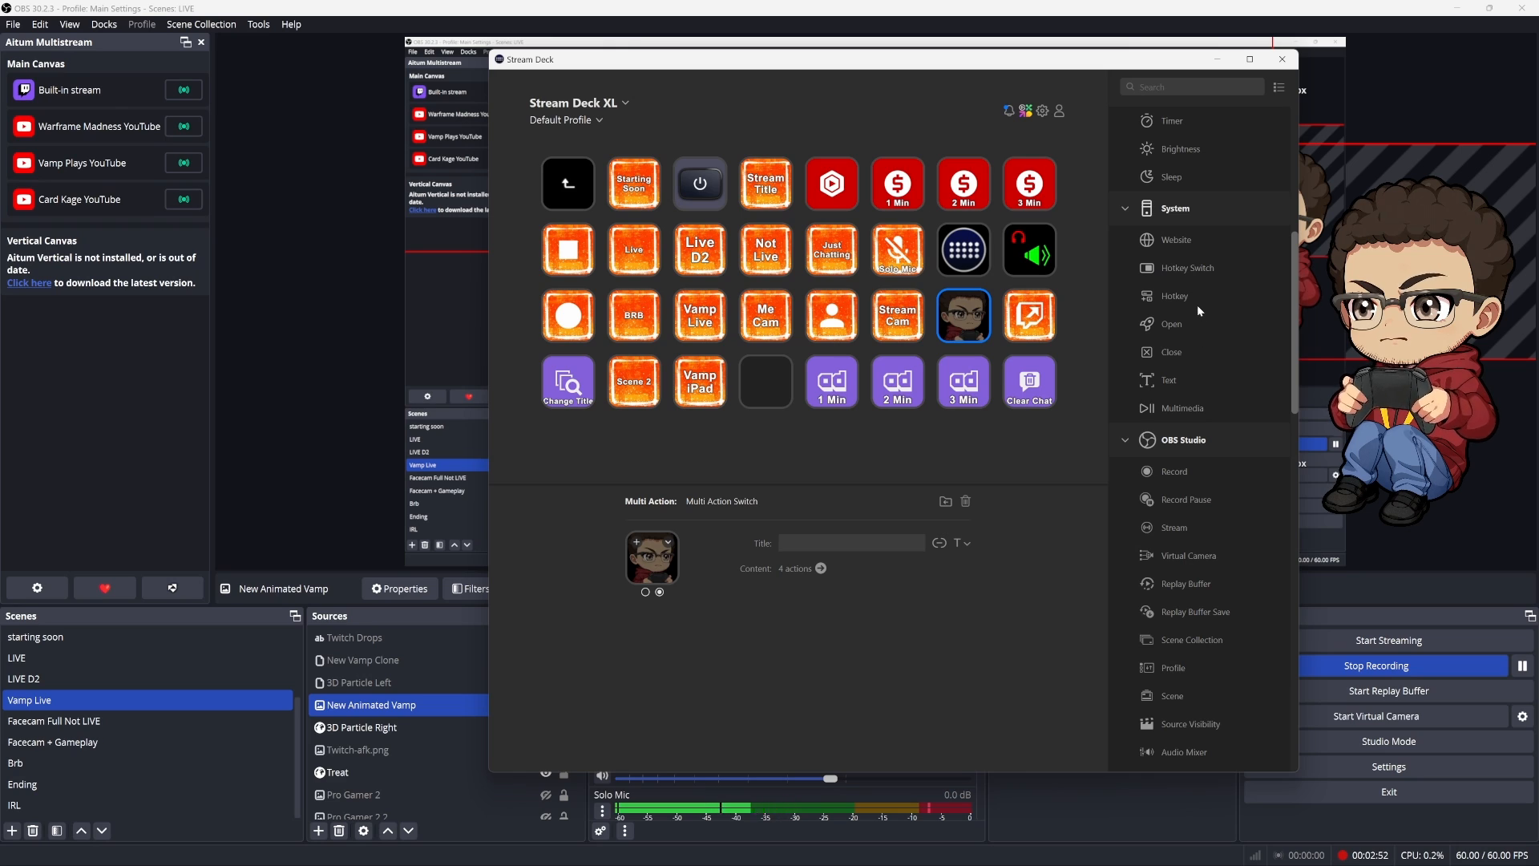
Find the Multi Action Switch among the available actions and view both state icons of the avatar key
{"action": "scroll", "coordinate": [1196, 305], "scroll_direction": "up", "scroll_amount": 5}
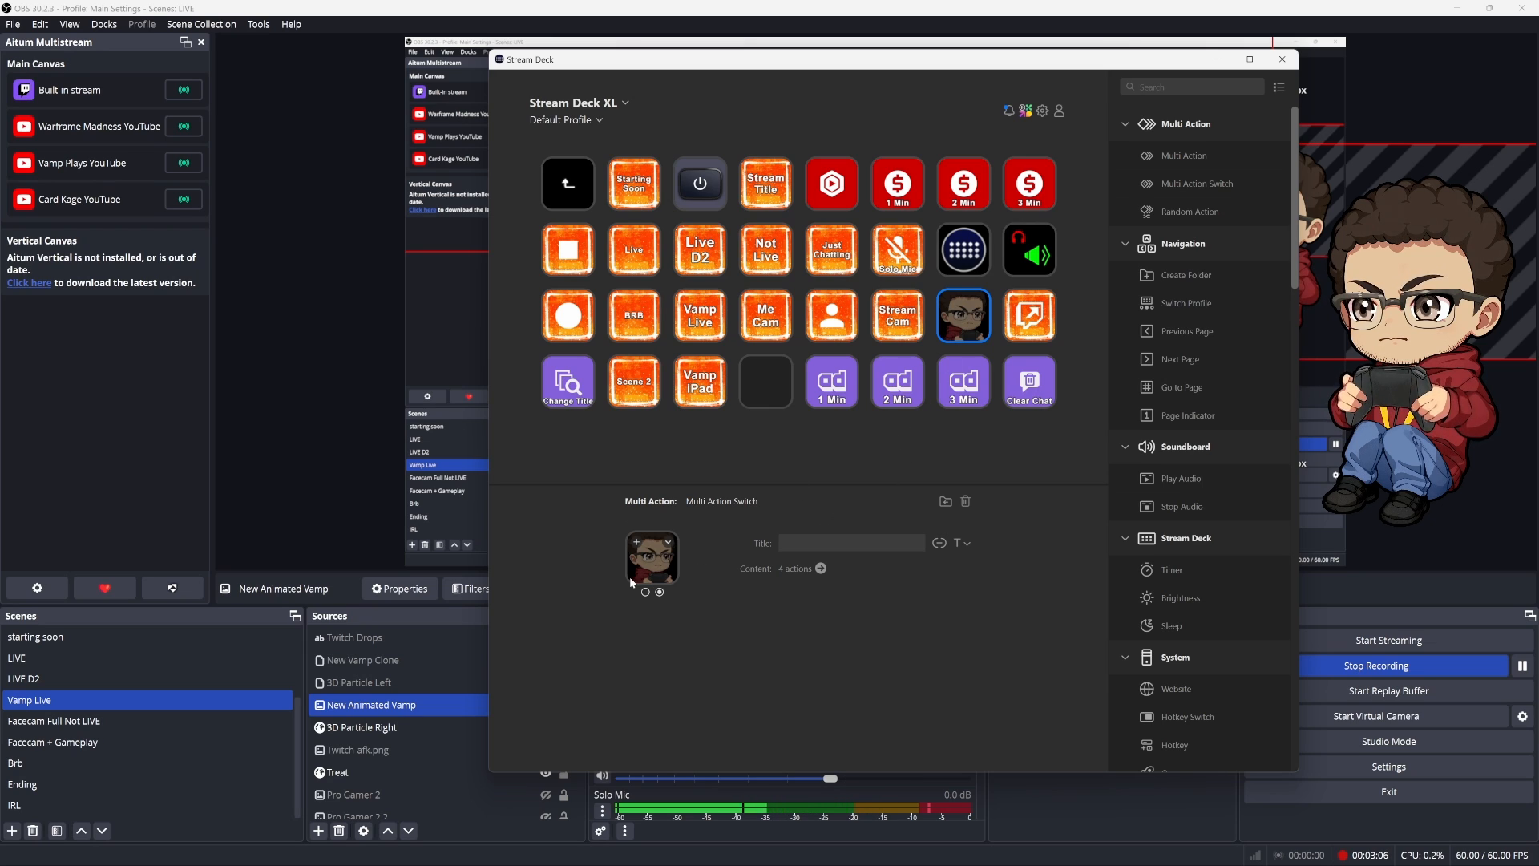
{"action": "left_click", "coordinate": [646, 594]}
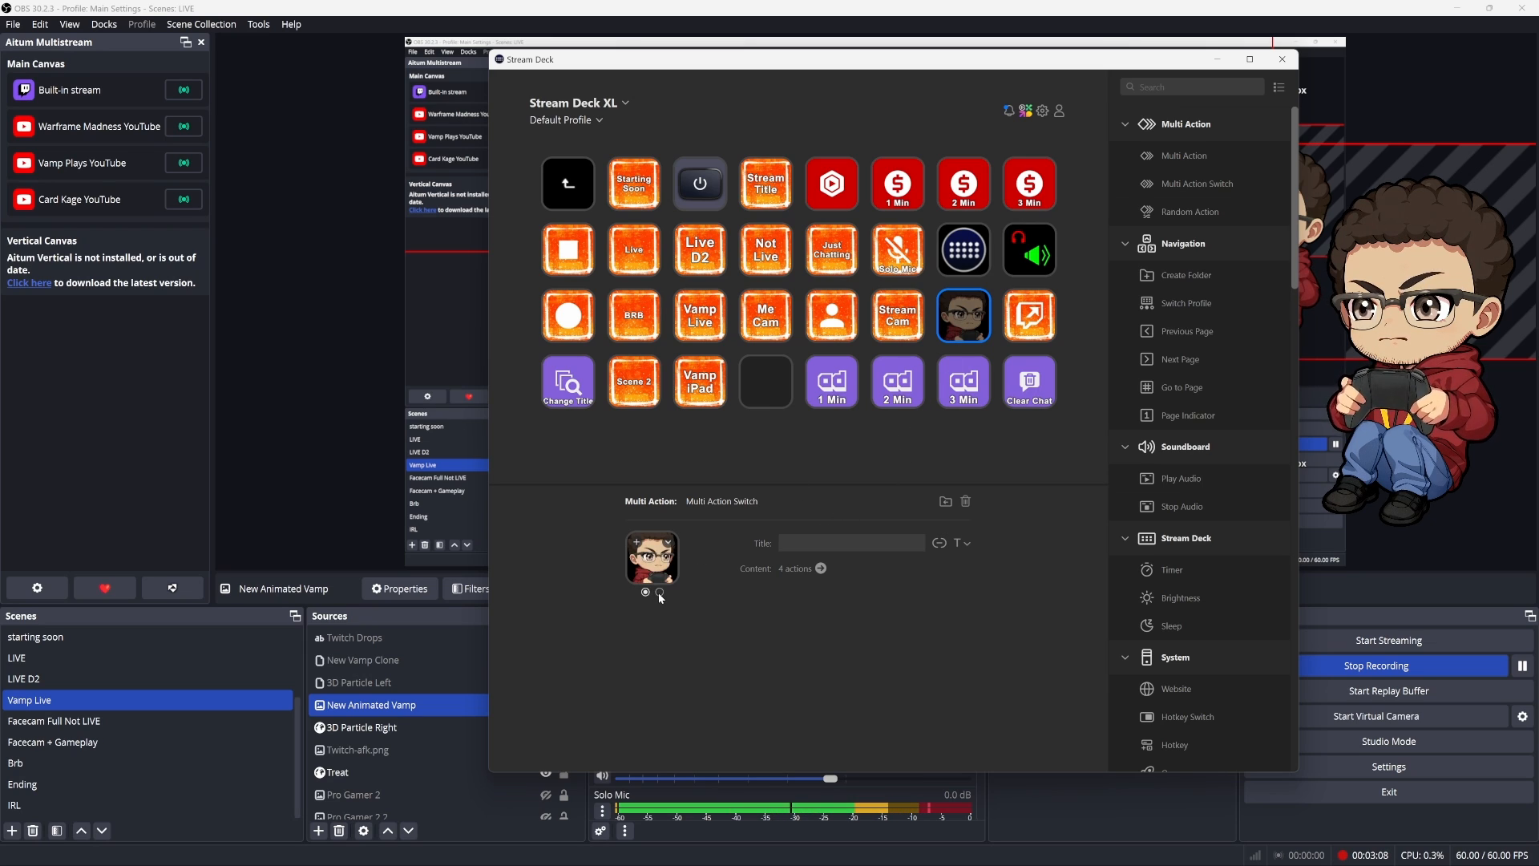
{"action": "left_click", "coordinate": [659, 592]}
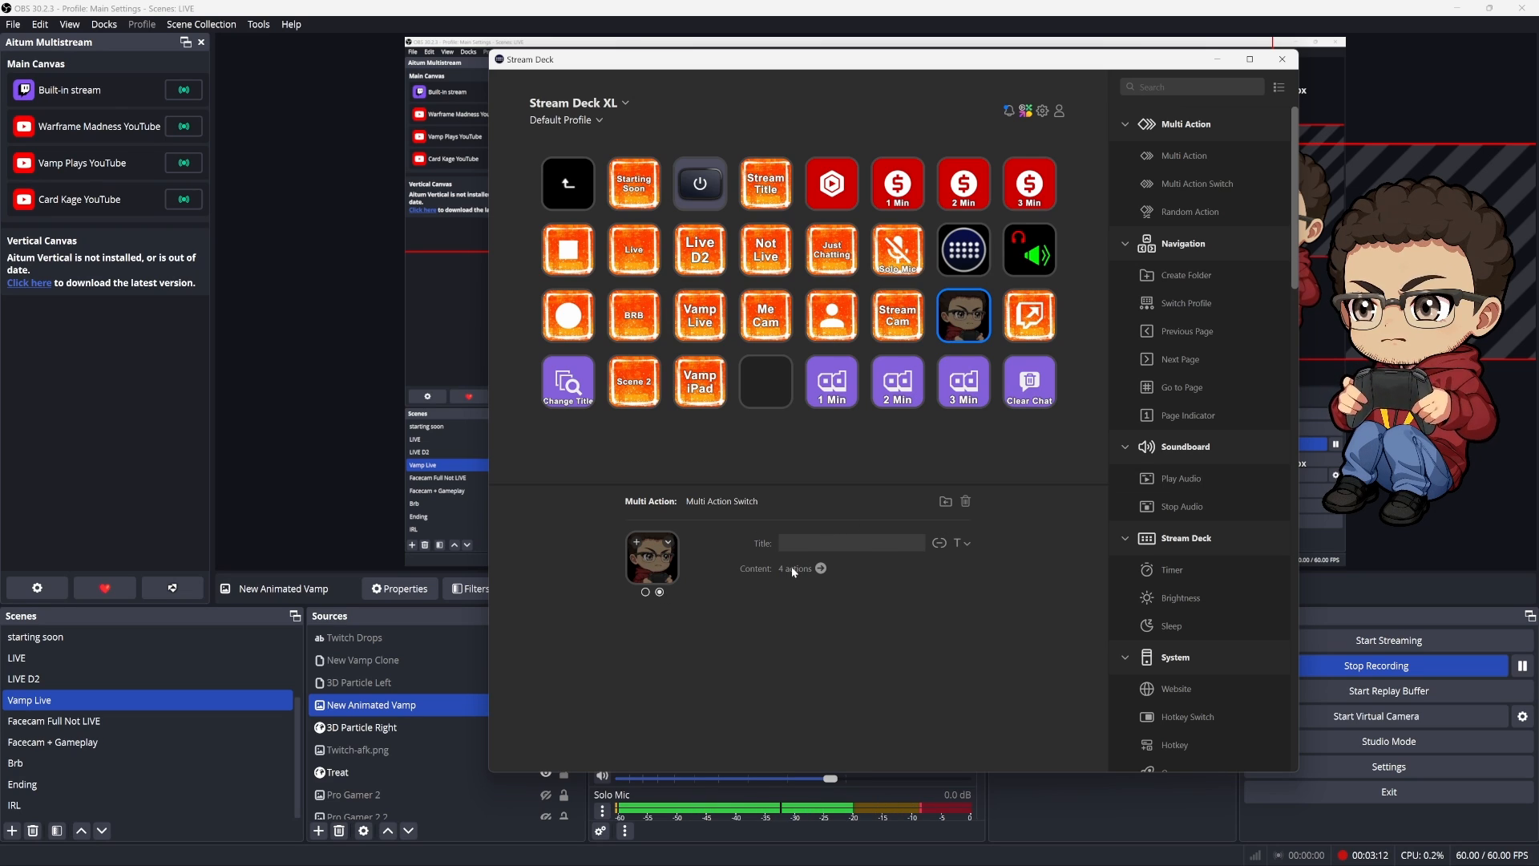
Reopen the avatar key's action lists and check which source the first Source Visibility action hides in each set
{"action": "double_click", "coordinate": [962, 317]}
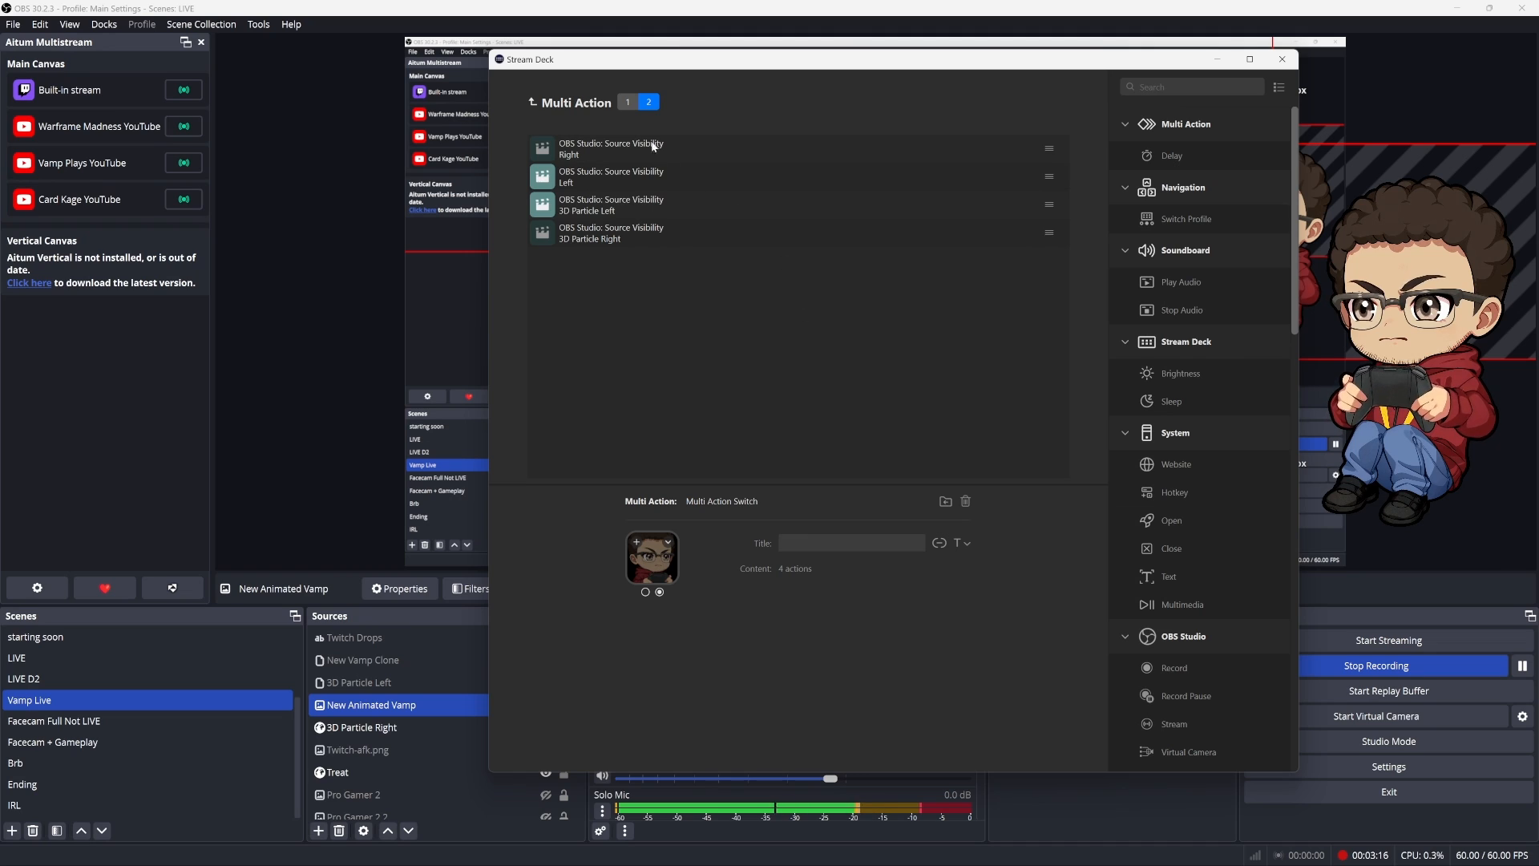
{"action": "left_click", "coordinate": [622, 102]}
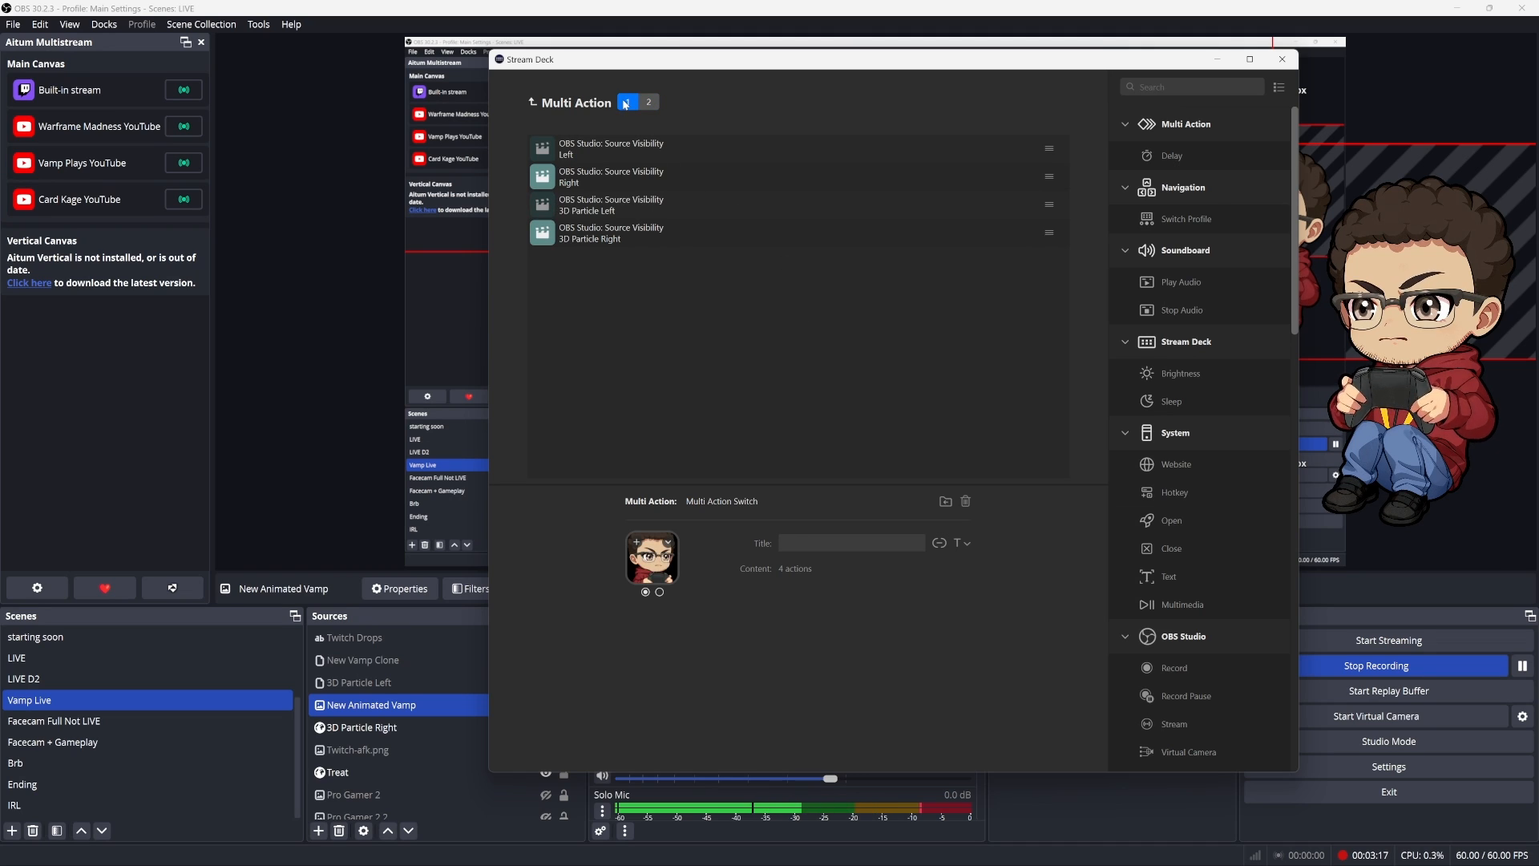
{"action": "left_click", "coordinate": [630, 156]}
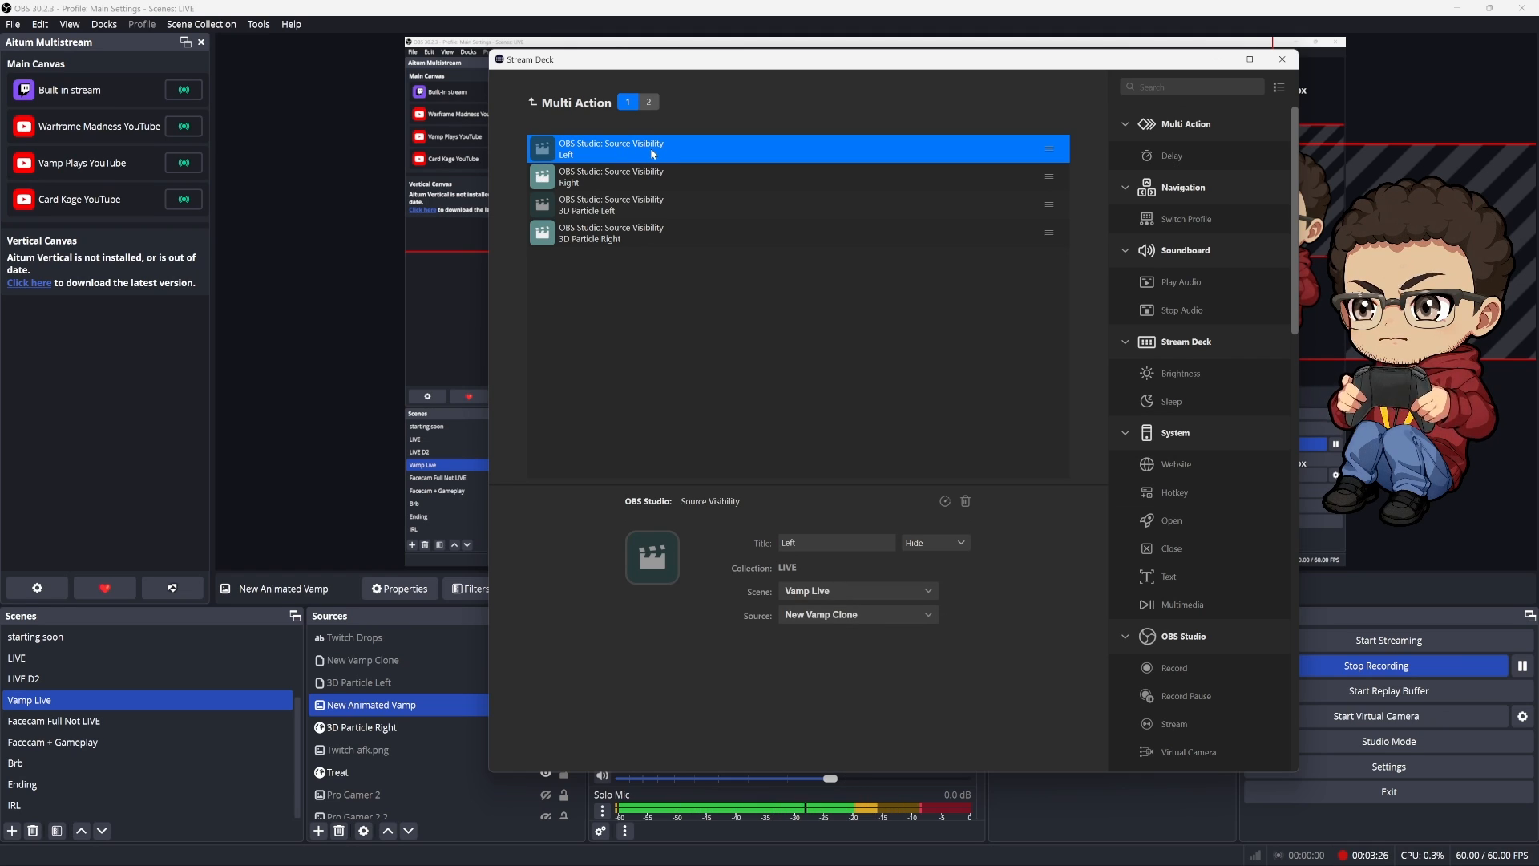
{"action": "left_click", "coordinate": [650, 103]}
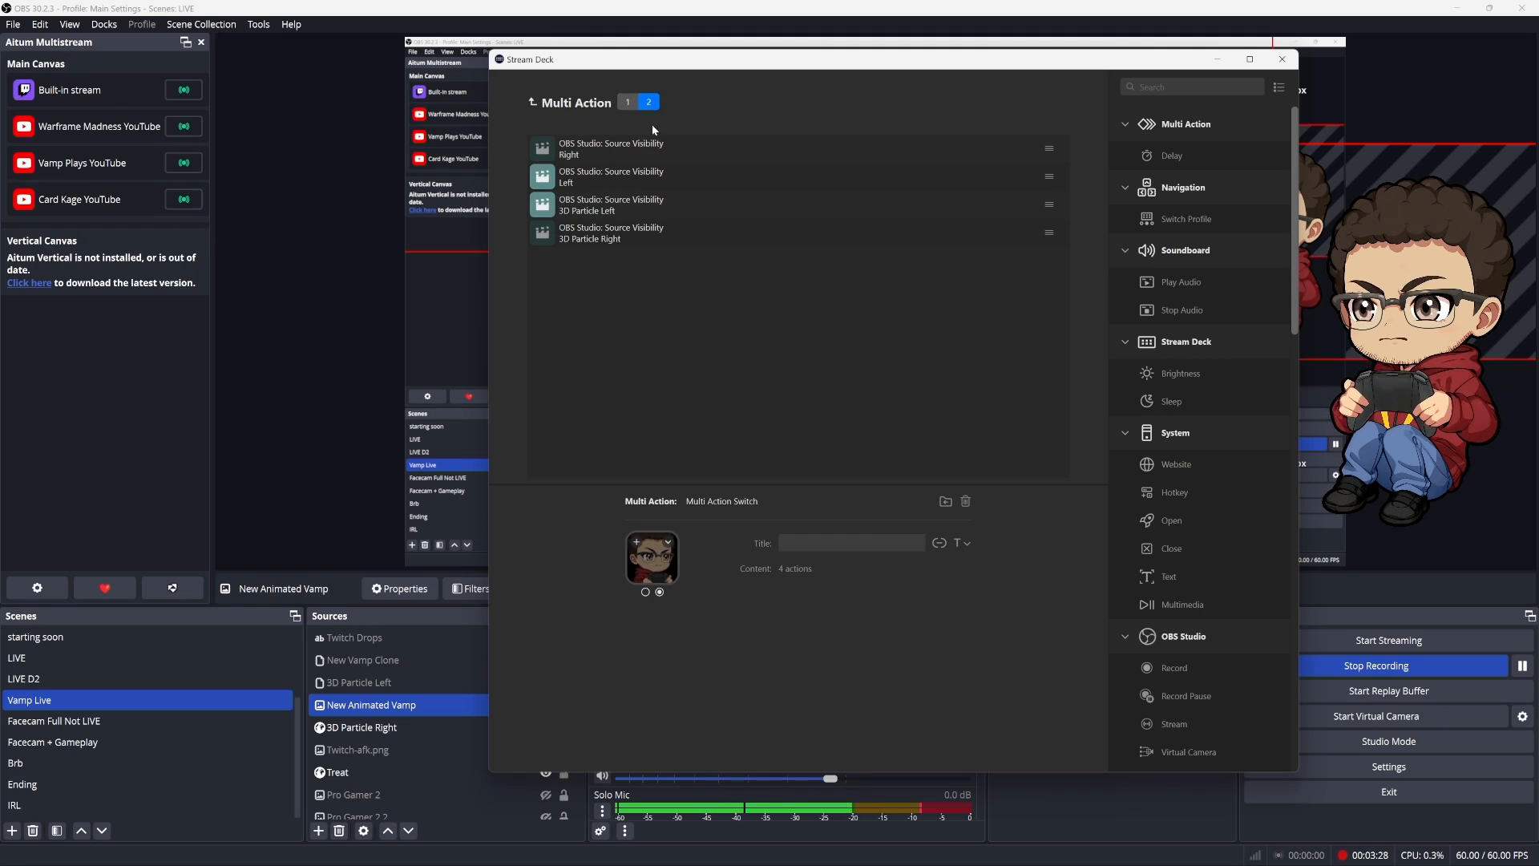
{"action": "left_click", "coordinate": [646, 148]}
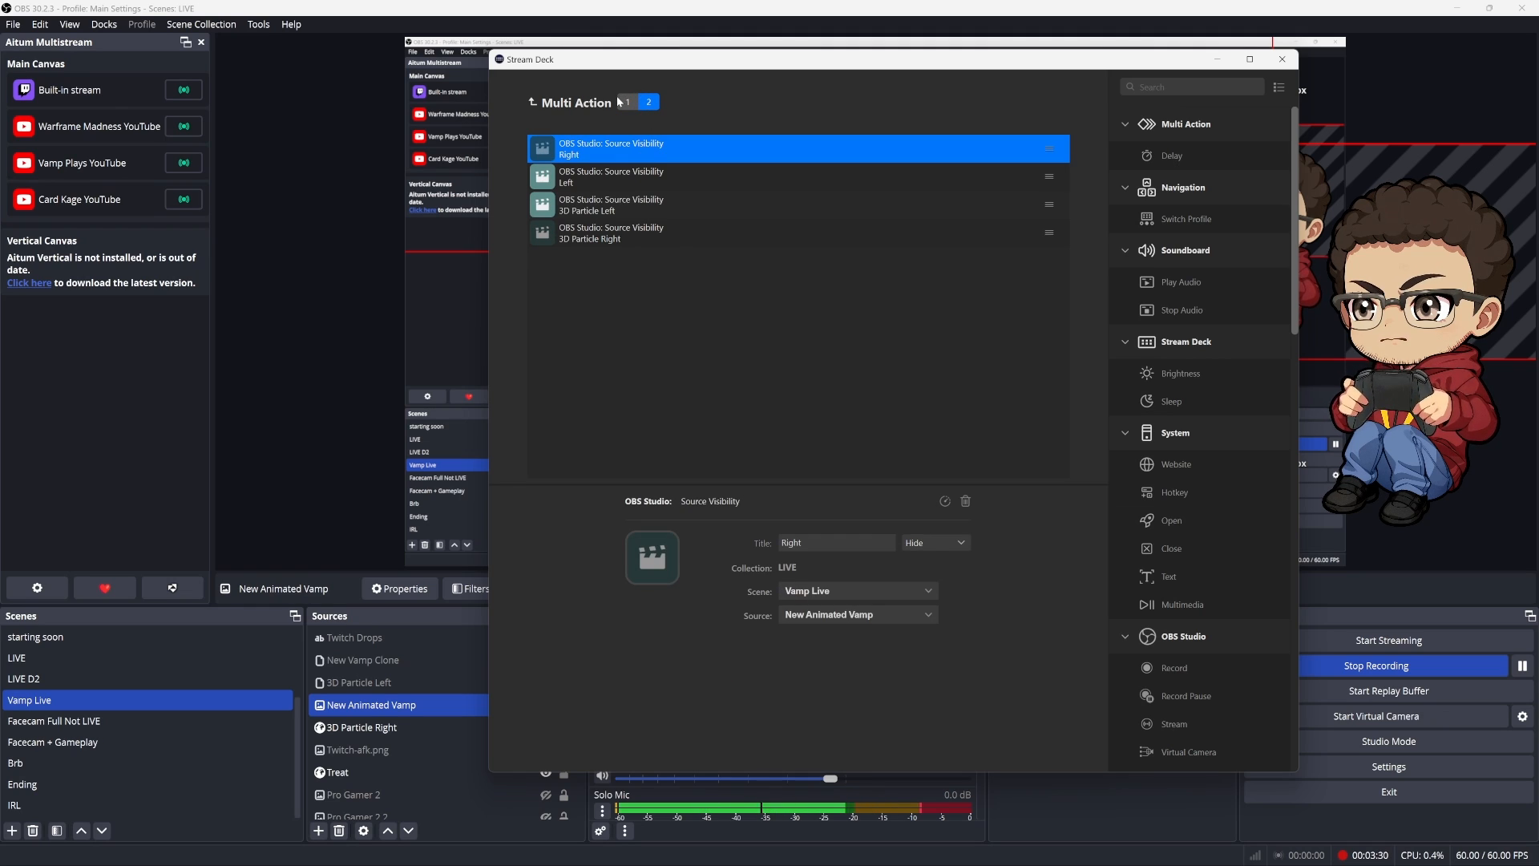
Compare the Show and Hide settings of the Left and Right Source Visibility actions across both action sets
{"action": "left_click", "coordinate": [628, 102]}
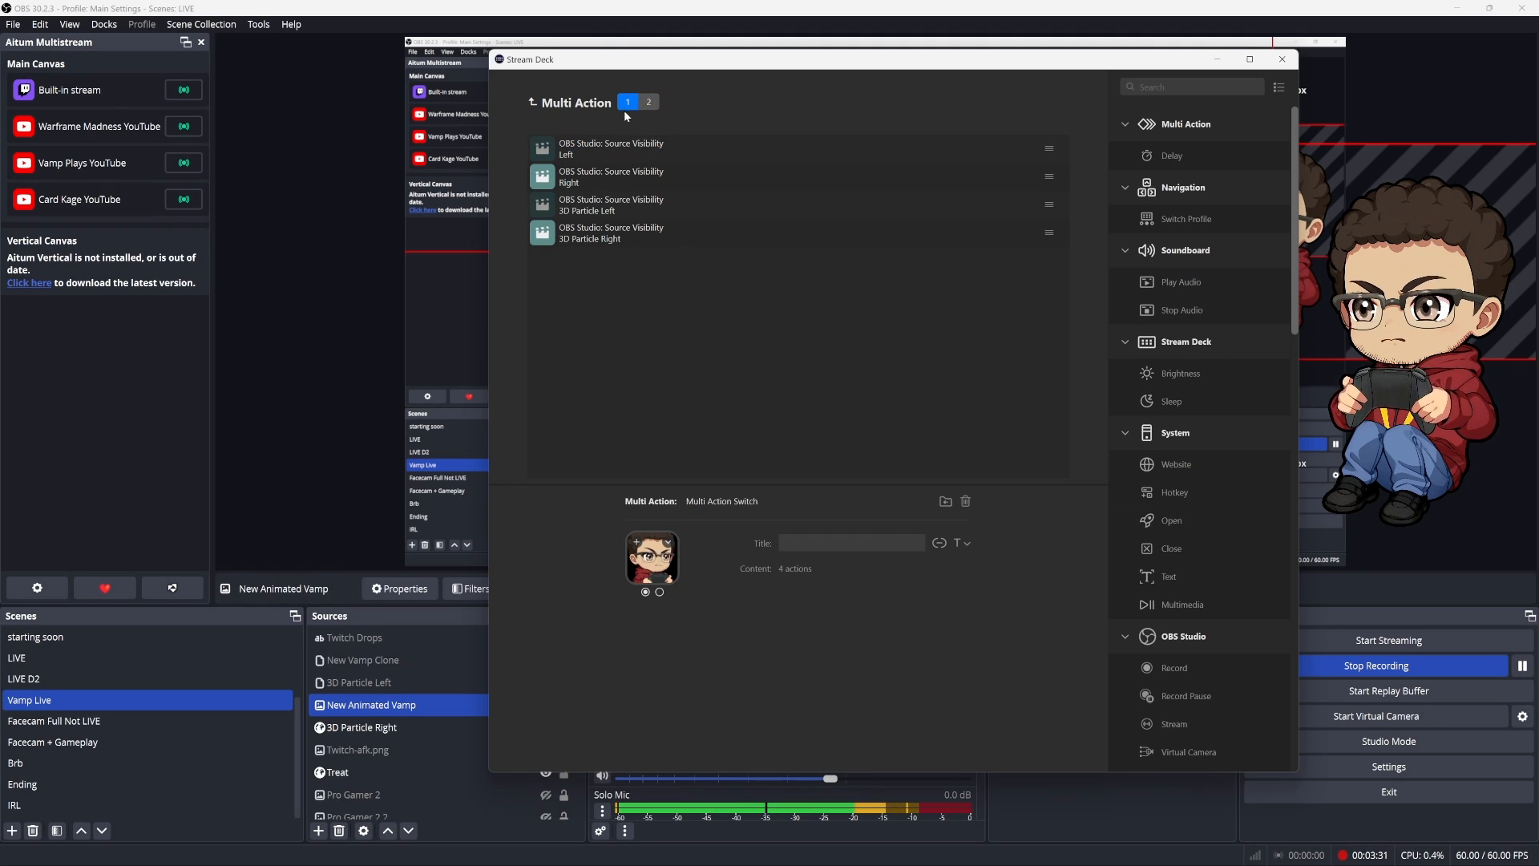
{"action": "left_click", "coordinate": [612, 181]}
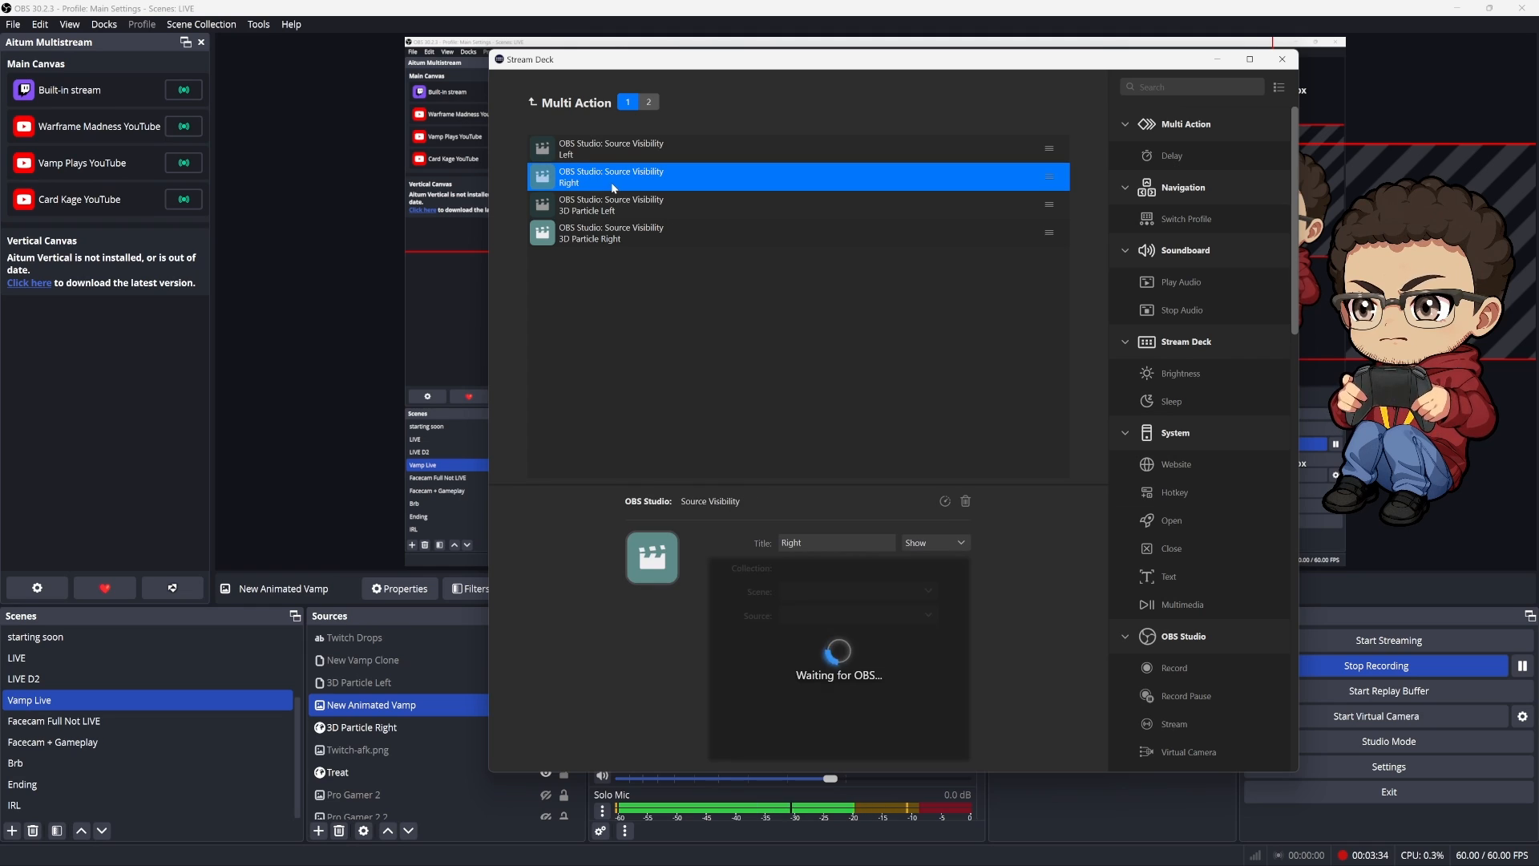
{"action": "left_click", "coordinate": [647, 101]}
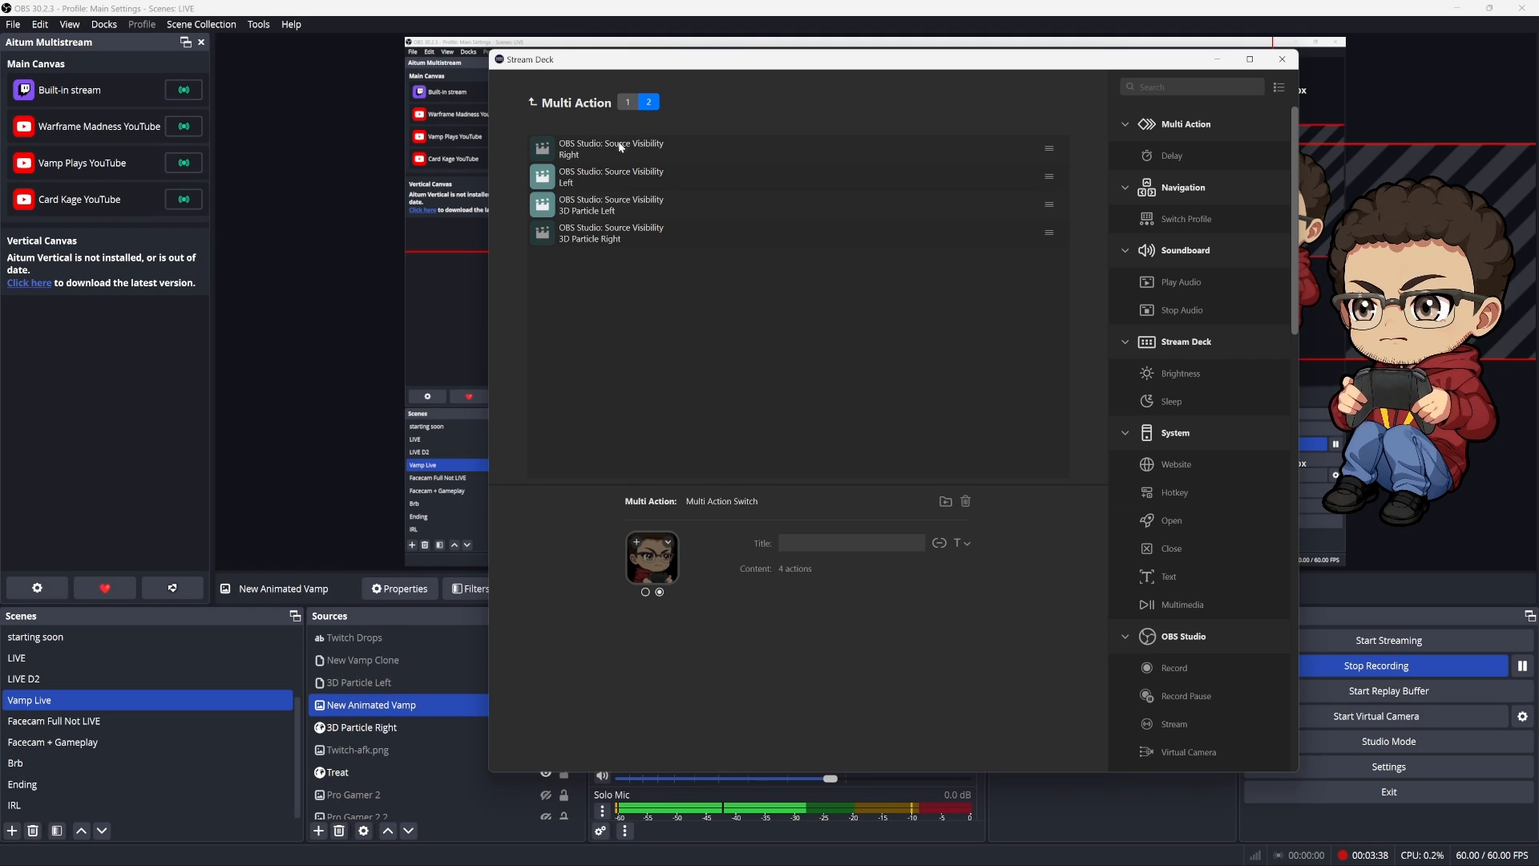
{"action": "left_click", "coordinate": [618, 146]}
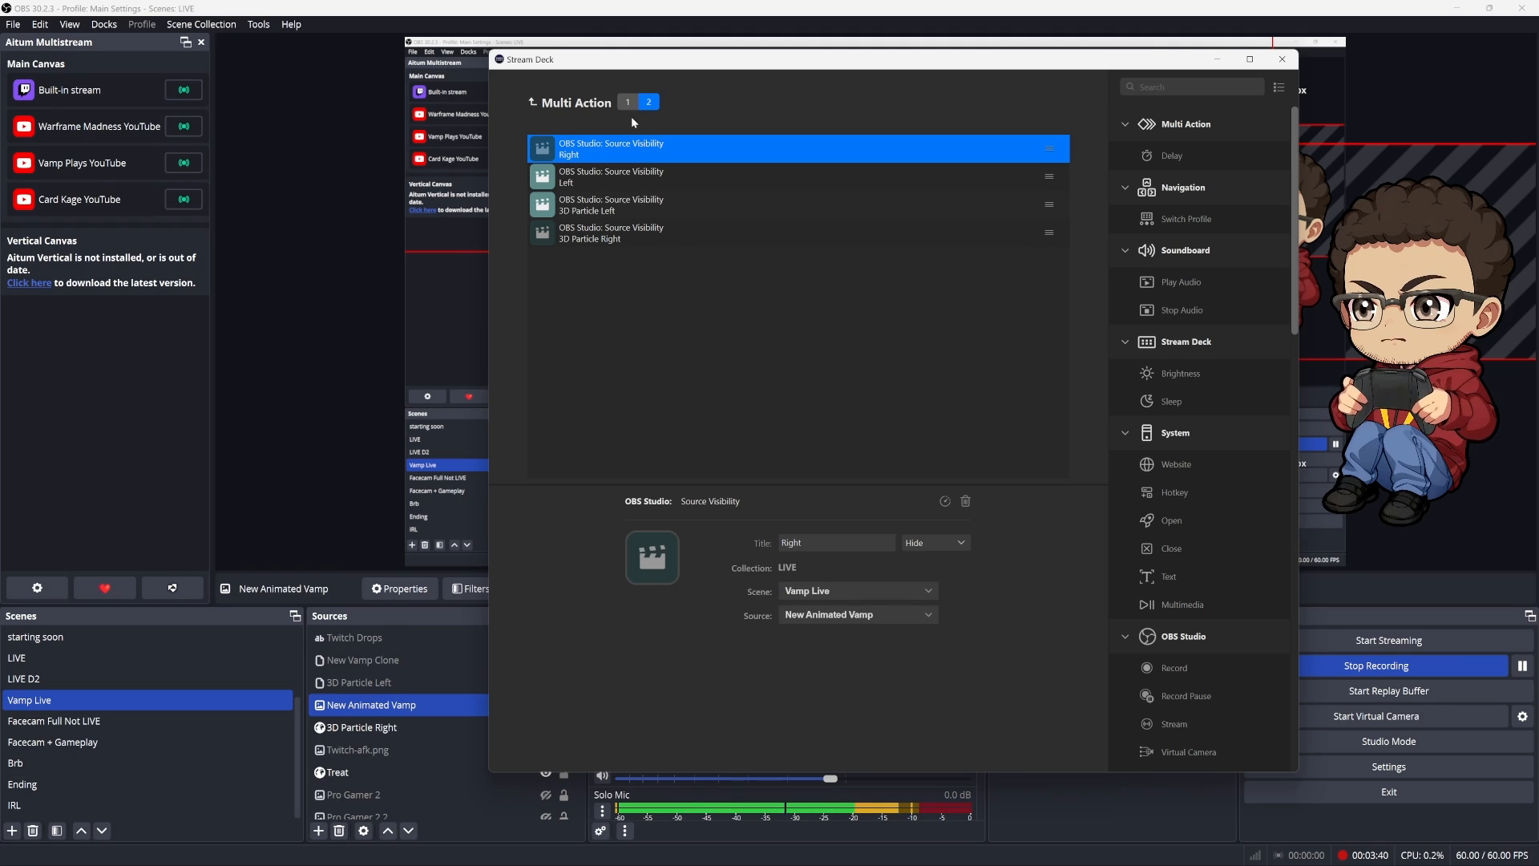
{"action": "left_click", "coordinate": [619, 175]}
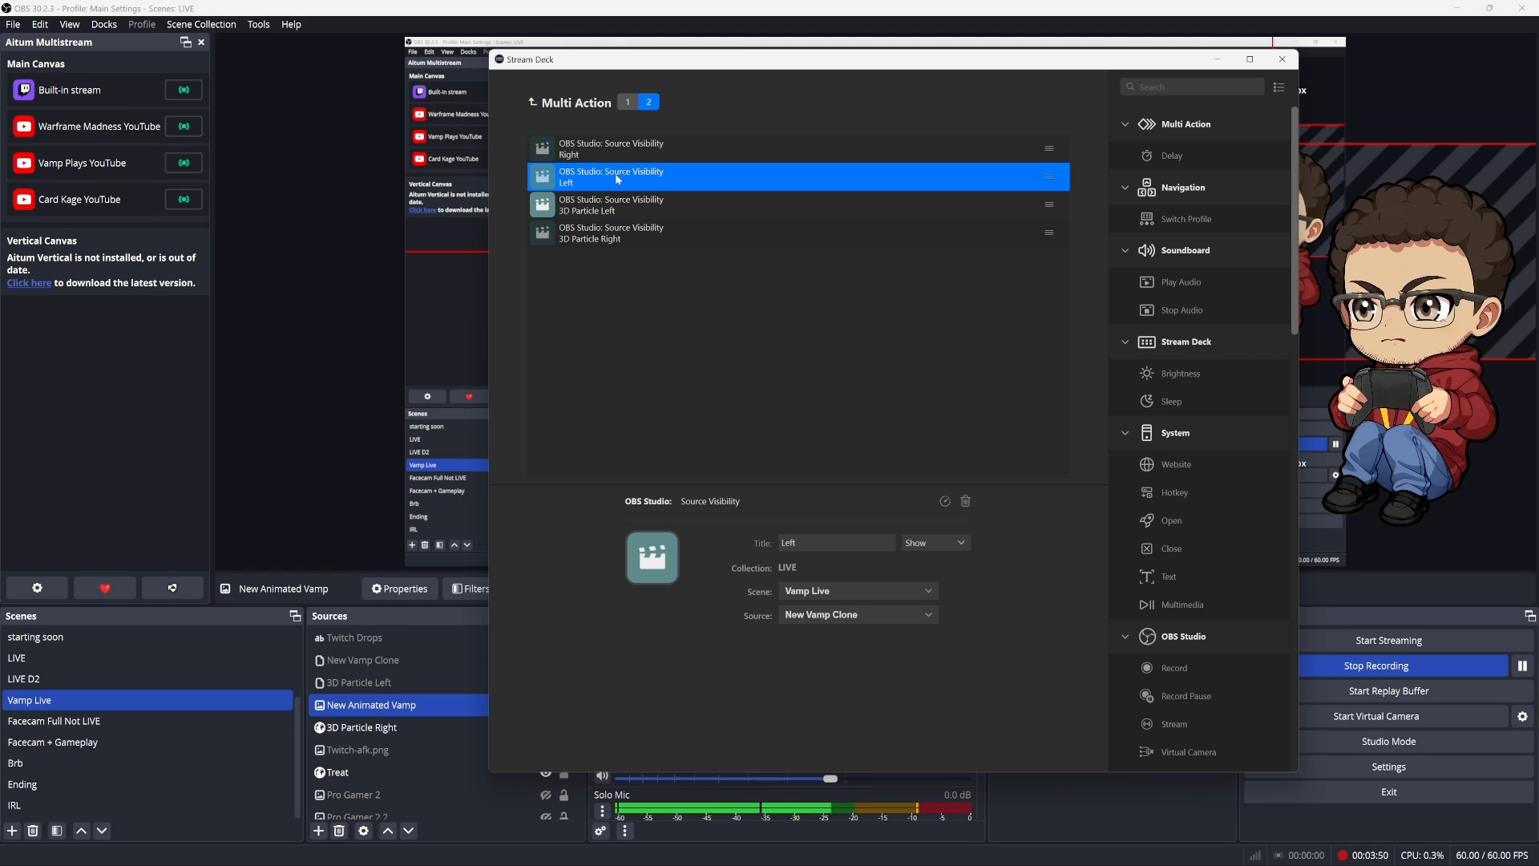
{"action": "left_click", "coordinate": [630, 101]}
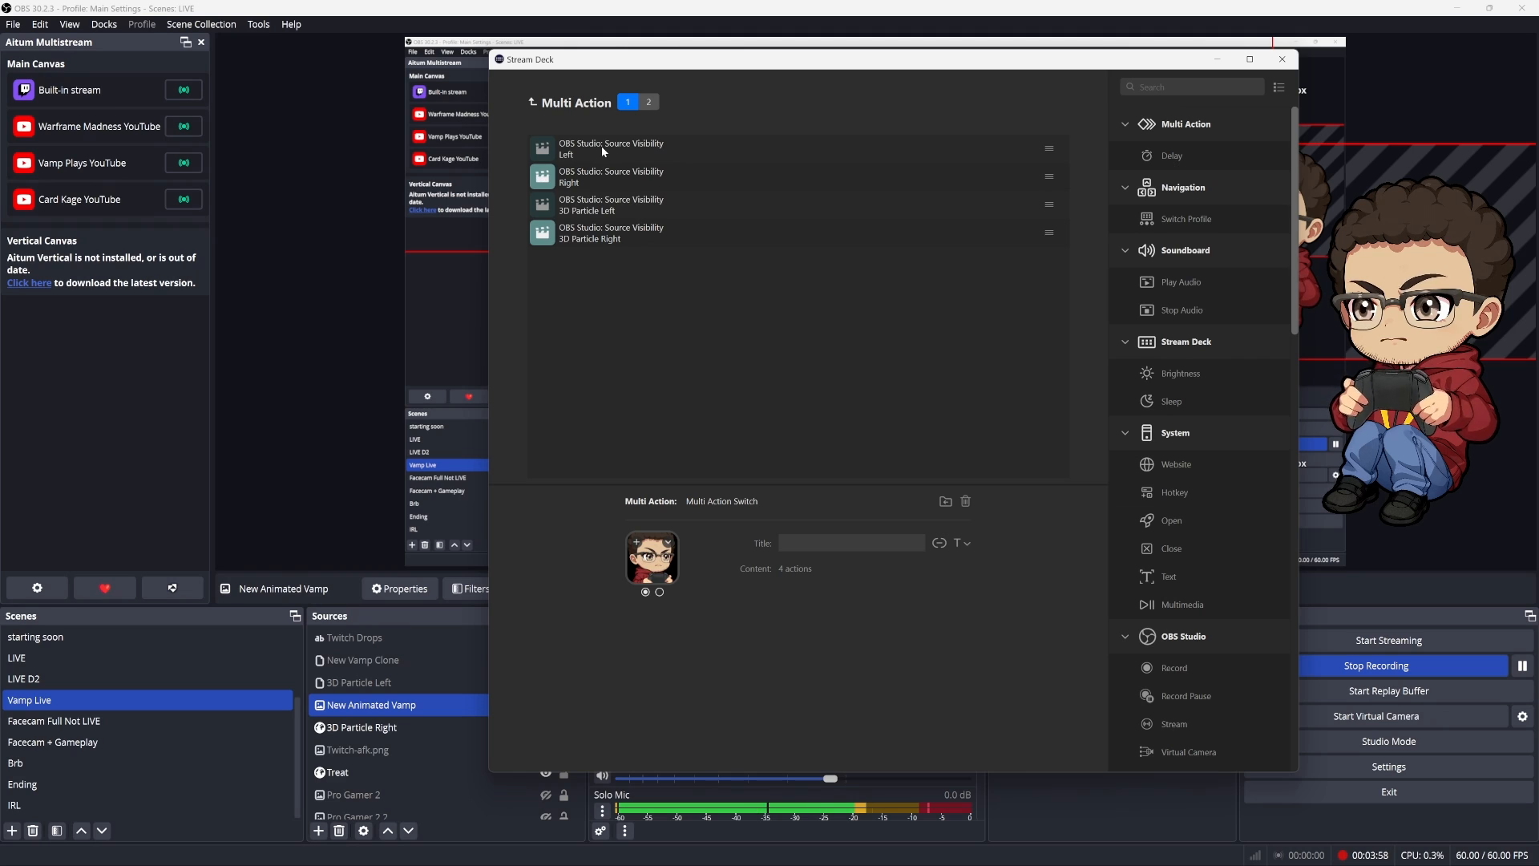
{"action": "left_click", "coordinate": [606, 172]}
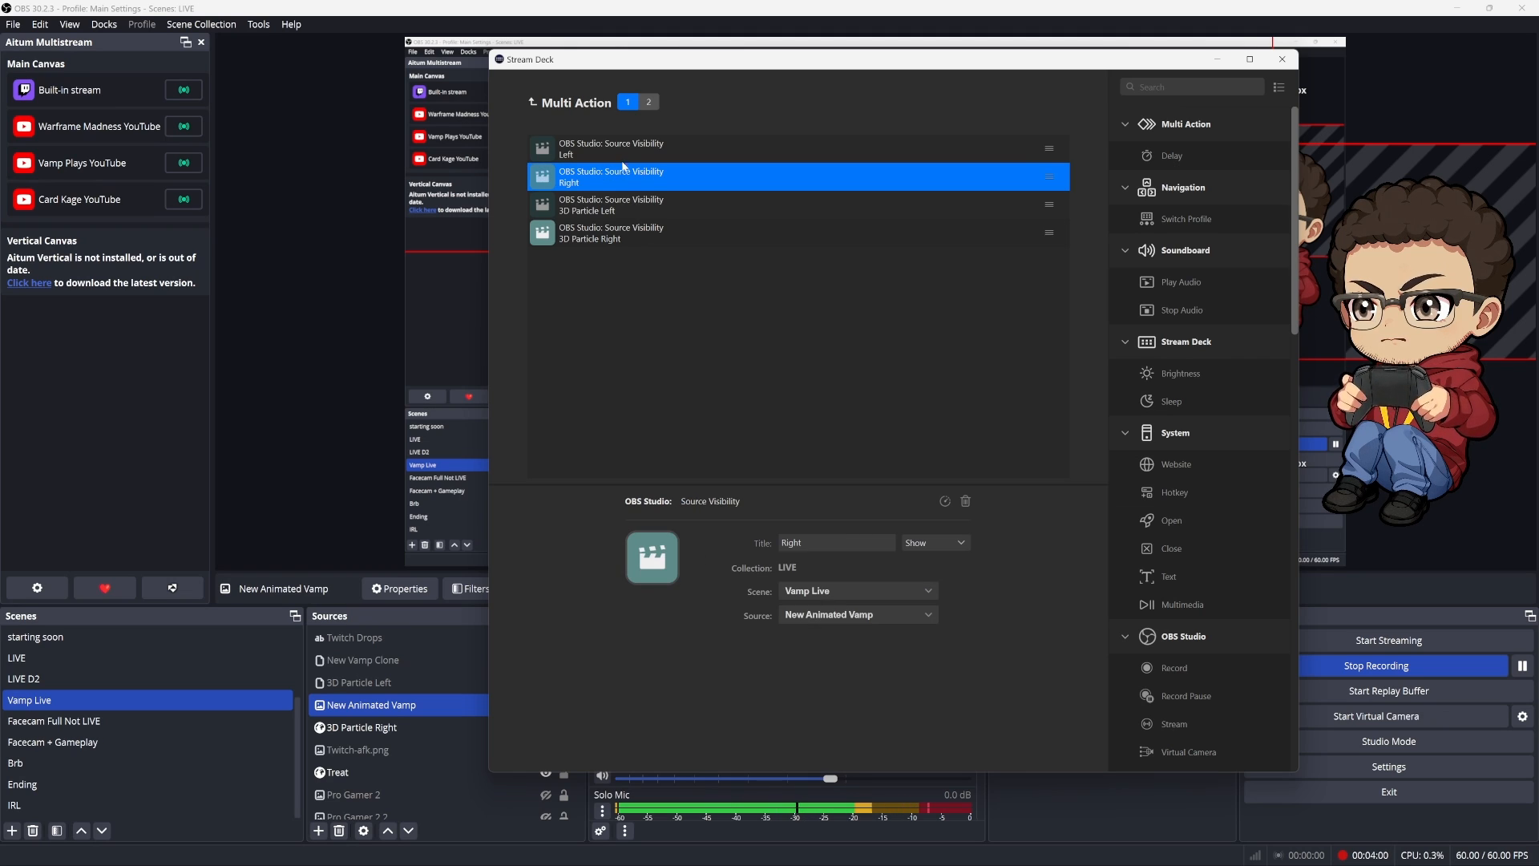
Examine the copy option on the first set's Left Source Visibility action and the paste option in the second action set
{"action": "left_click", "coordinate": [614, 148]}
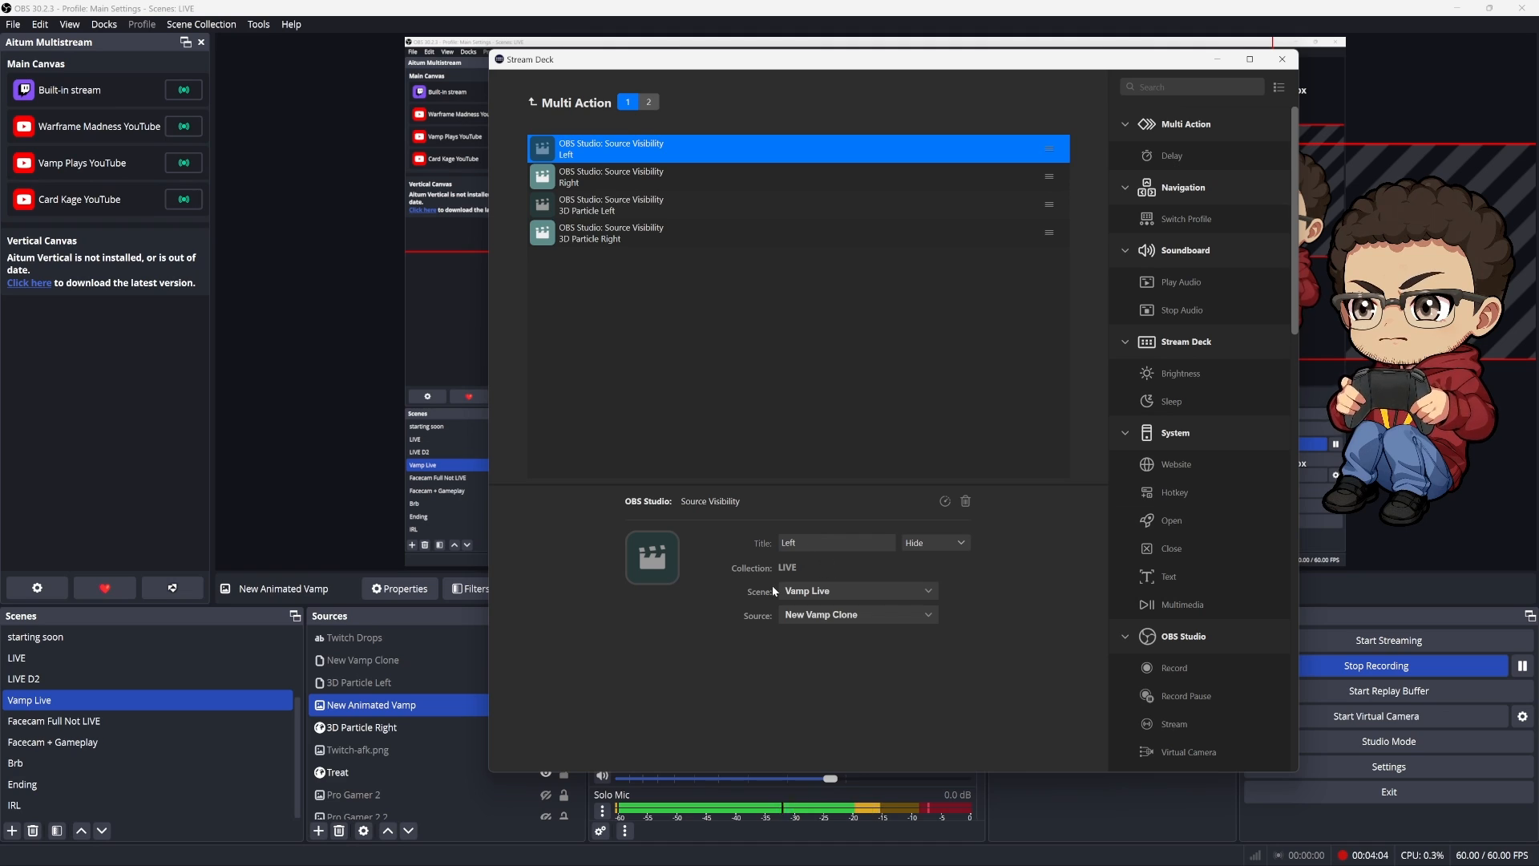
{"action": "right_click", "coordinate": [702, 160]}
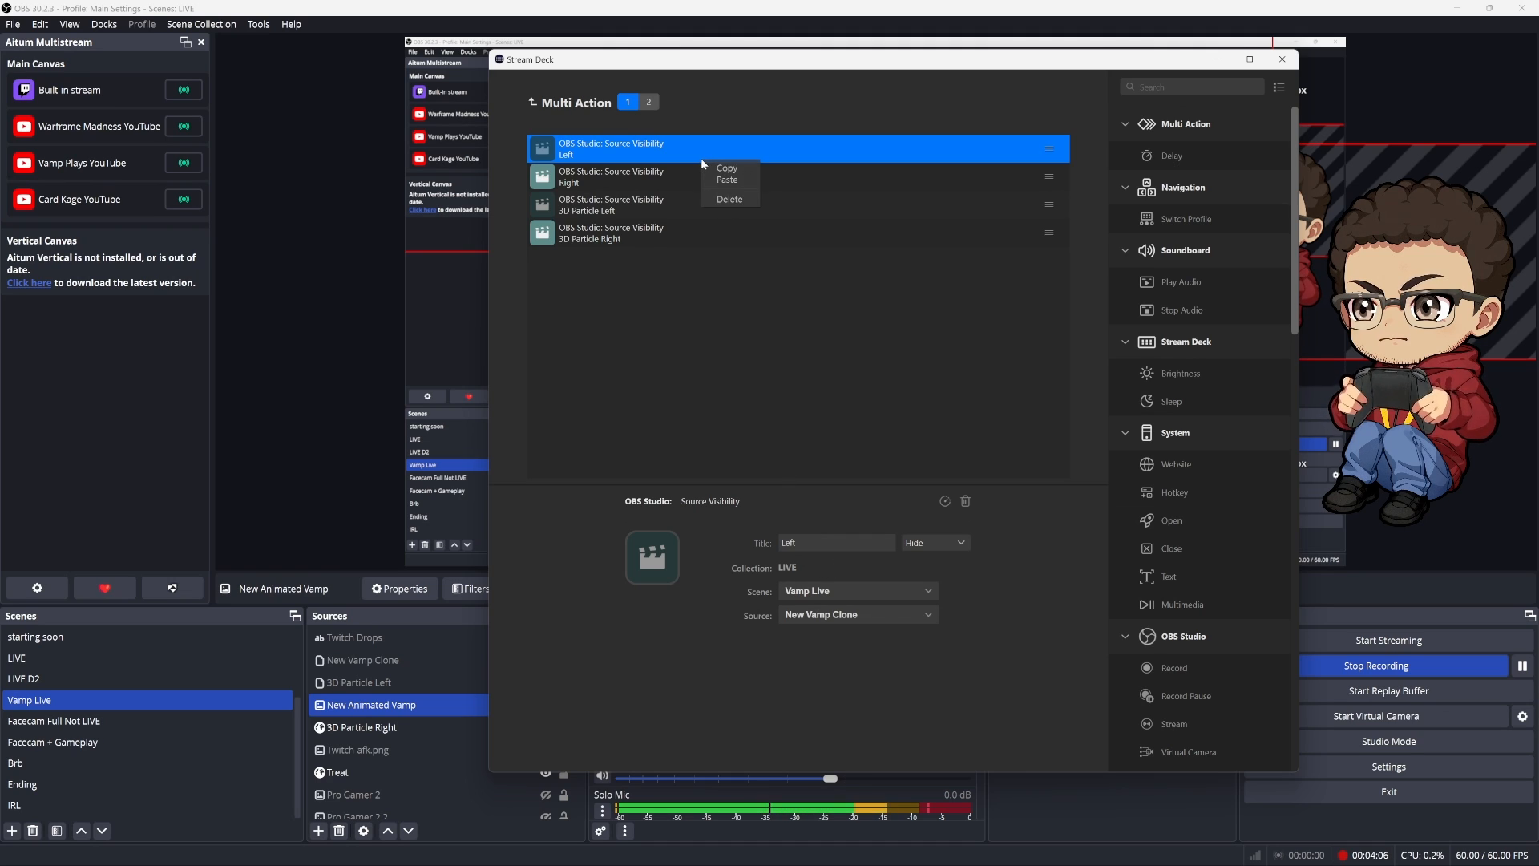
{"action": "left_click", "coordinate": [647, 104]}
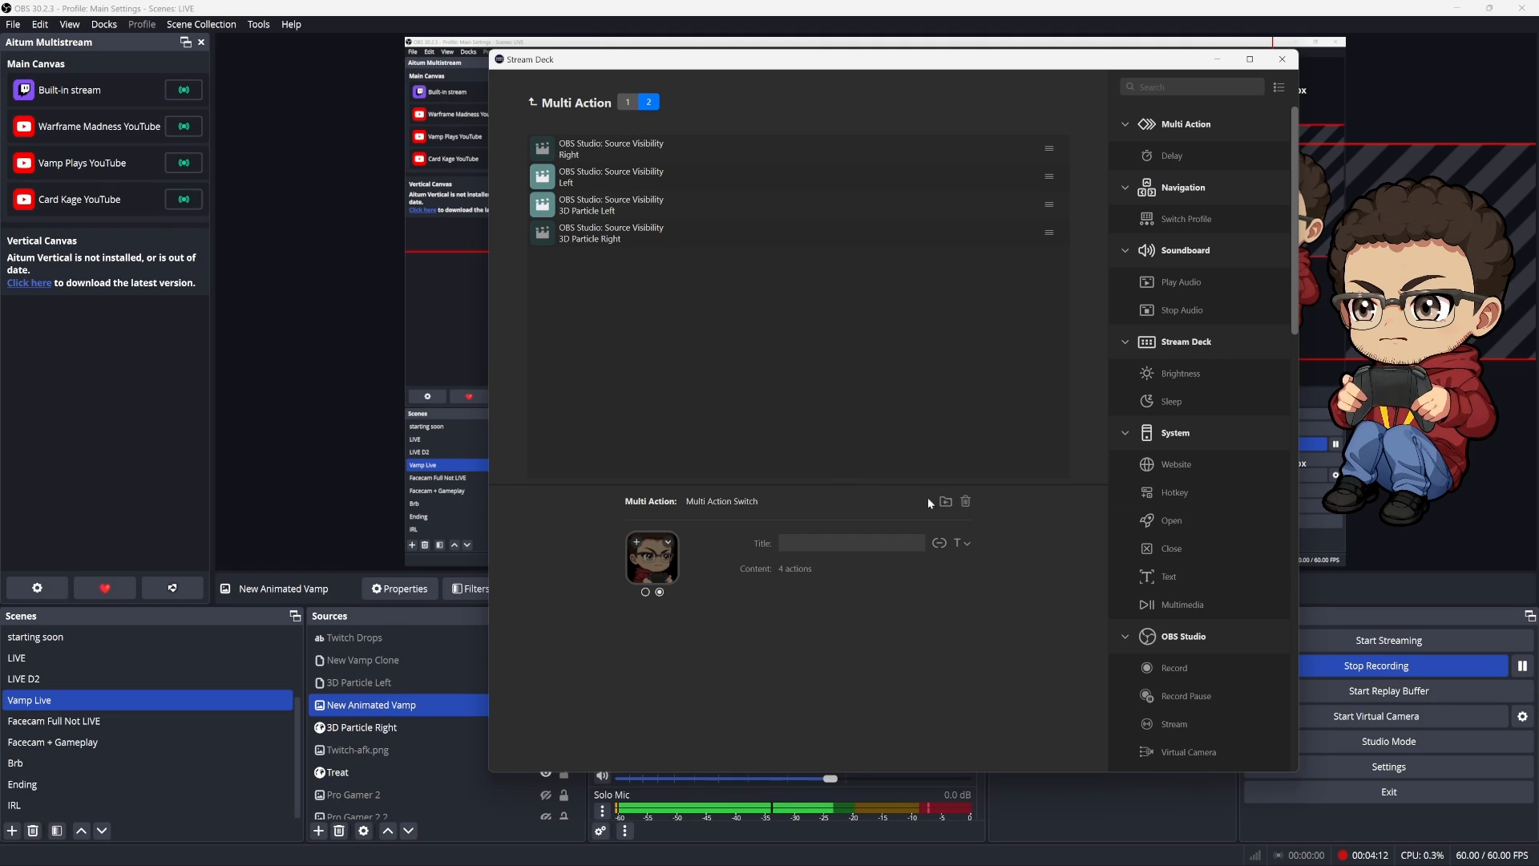
{"action": "right_click", "coordinate": [710, 307]}
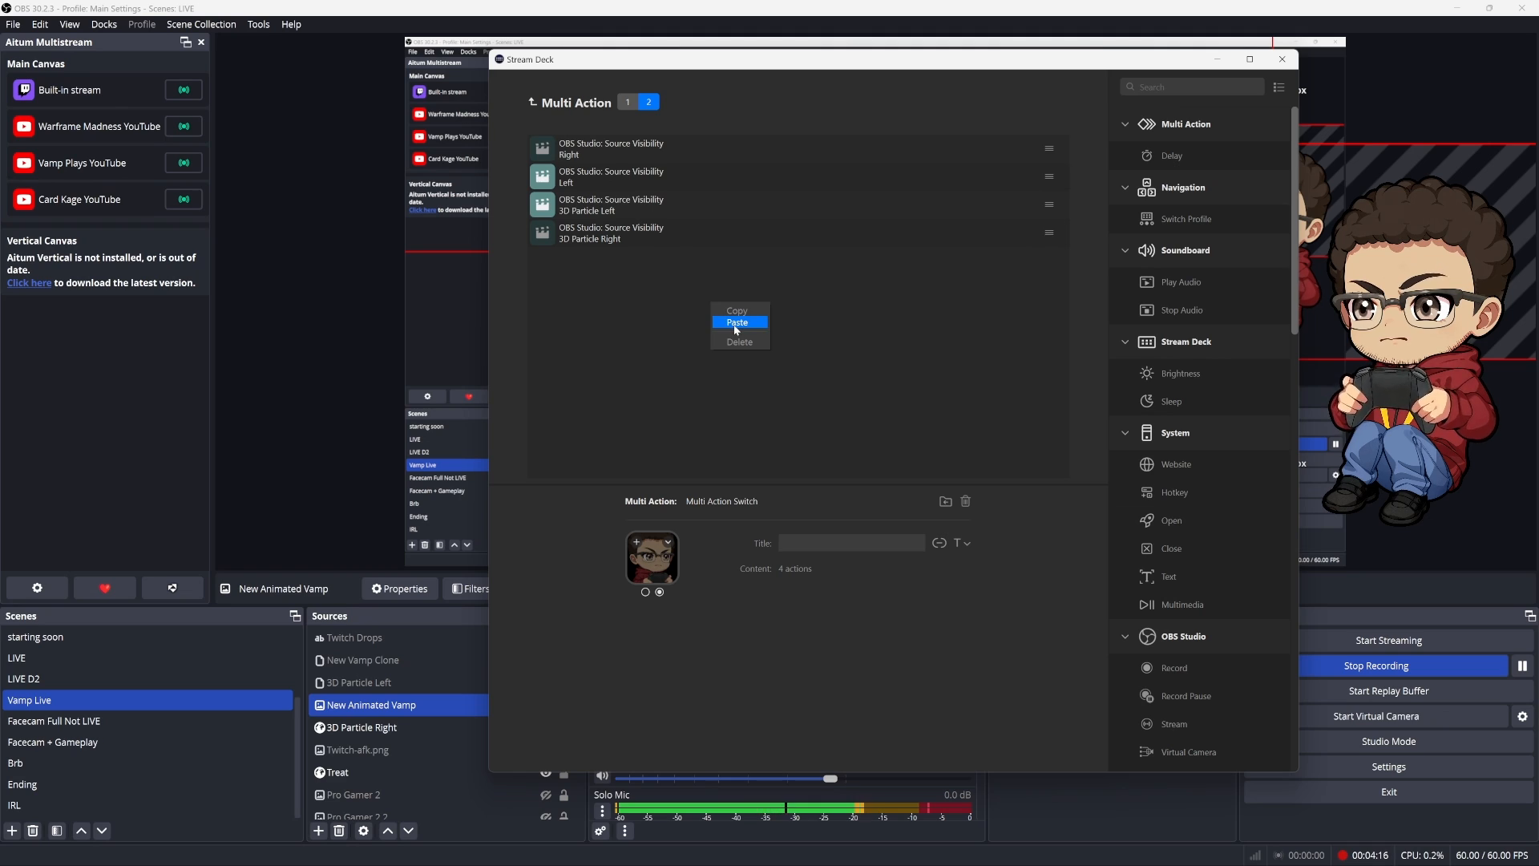
{"action": "left_click", "coordinate": [911, 347]}
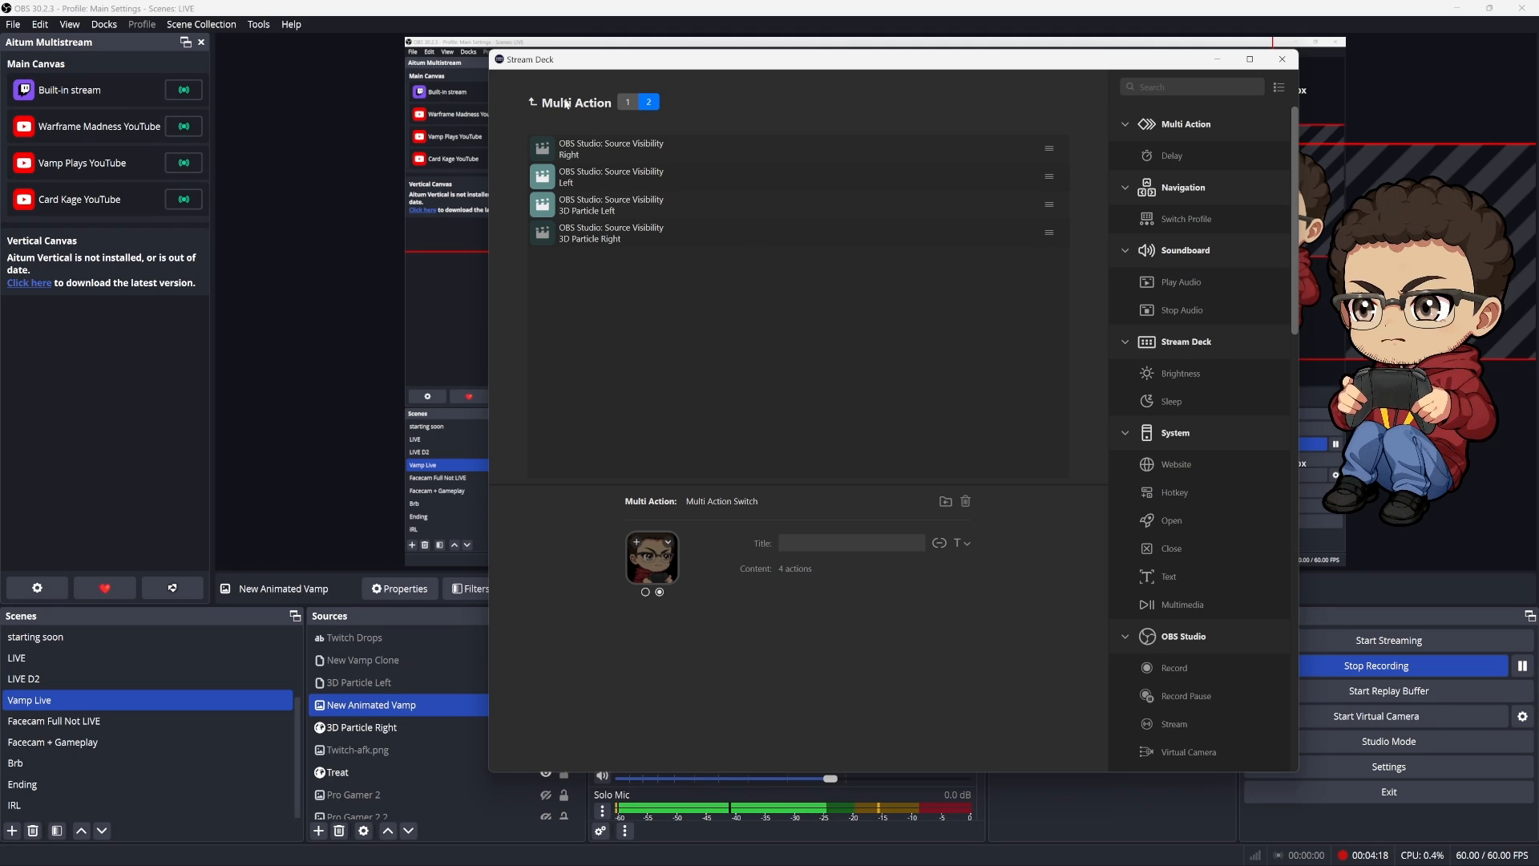
Review the Left action's Hide settings in the first set again and reopen the paste option in the second set
{"action": "left_click", "coordinate": [626, 104]}
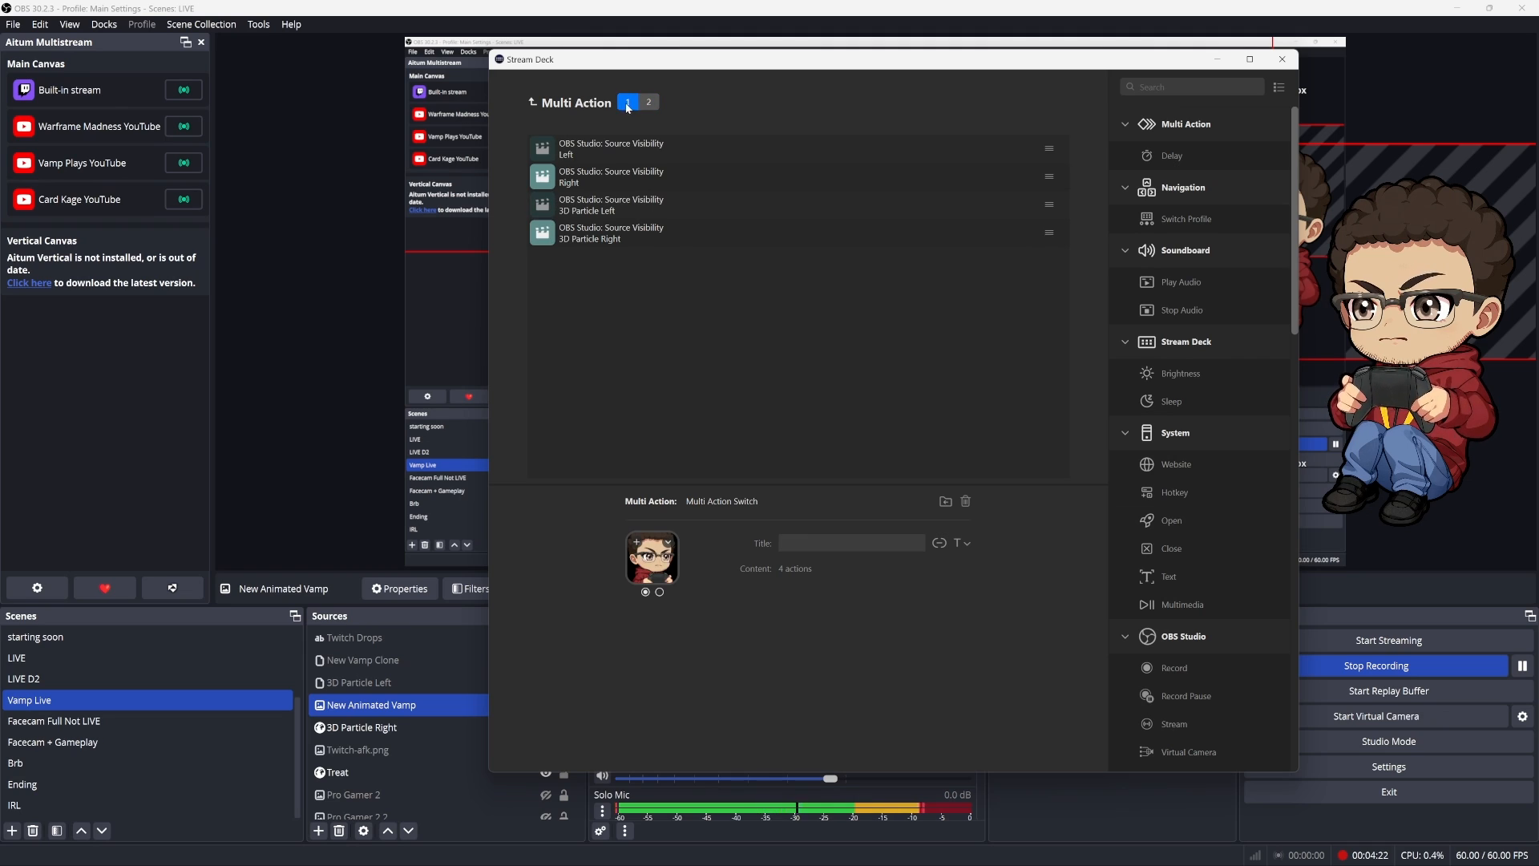
{"action": "left_click", "coordinate": [642, 148]}
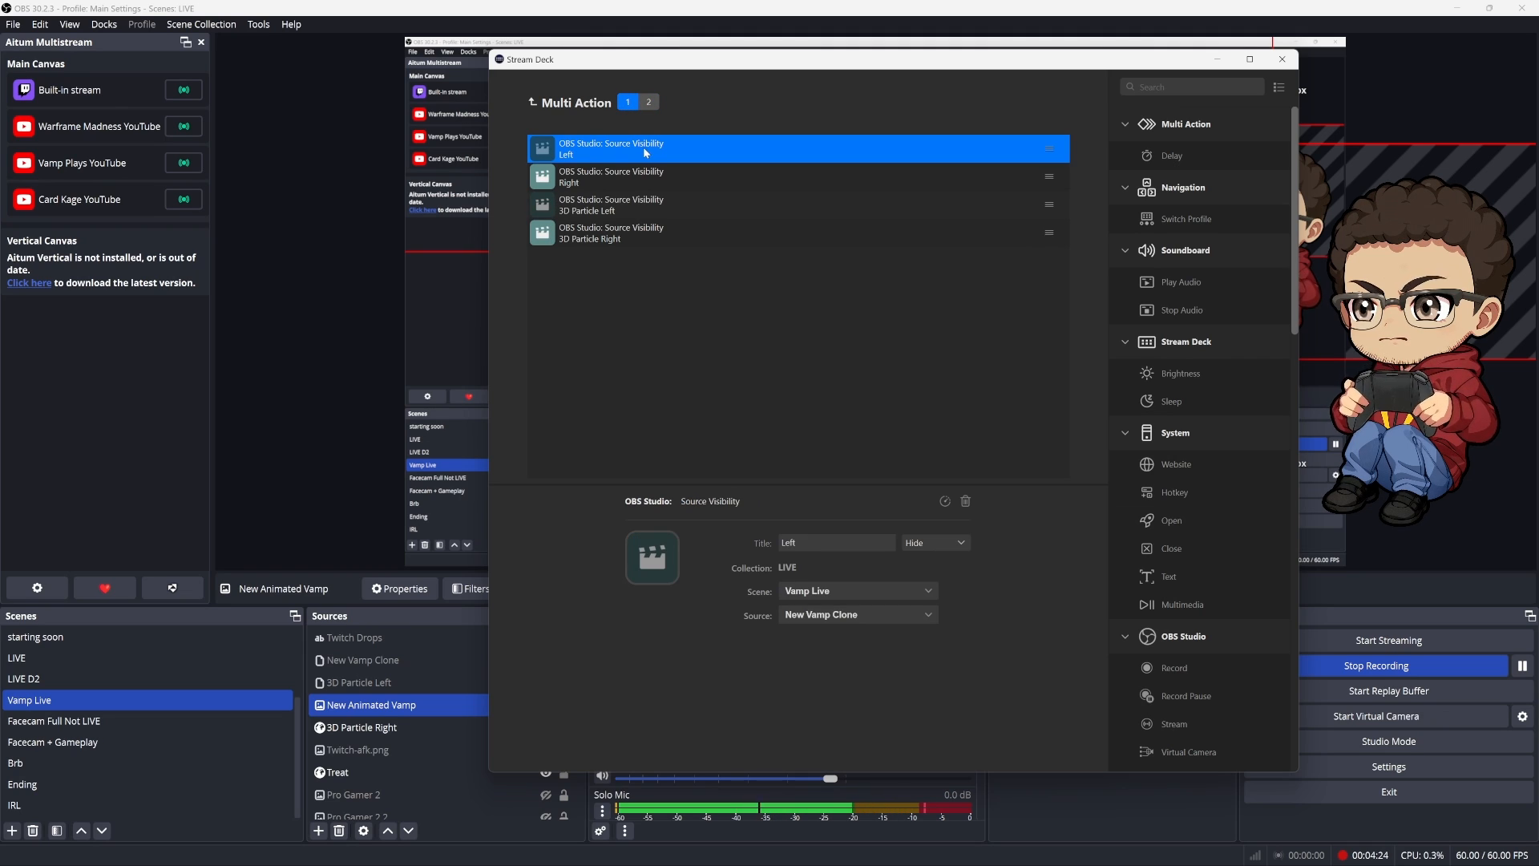
{"action": "left_click", "coordinate": [649, 103]}
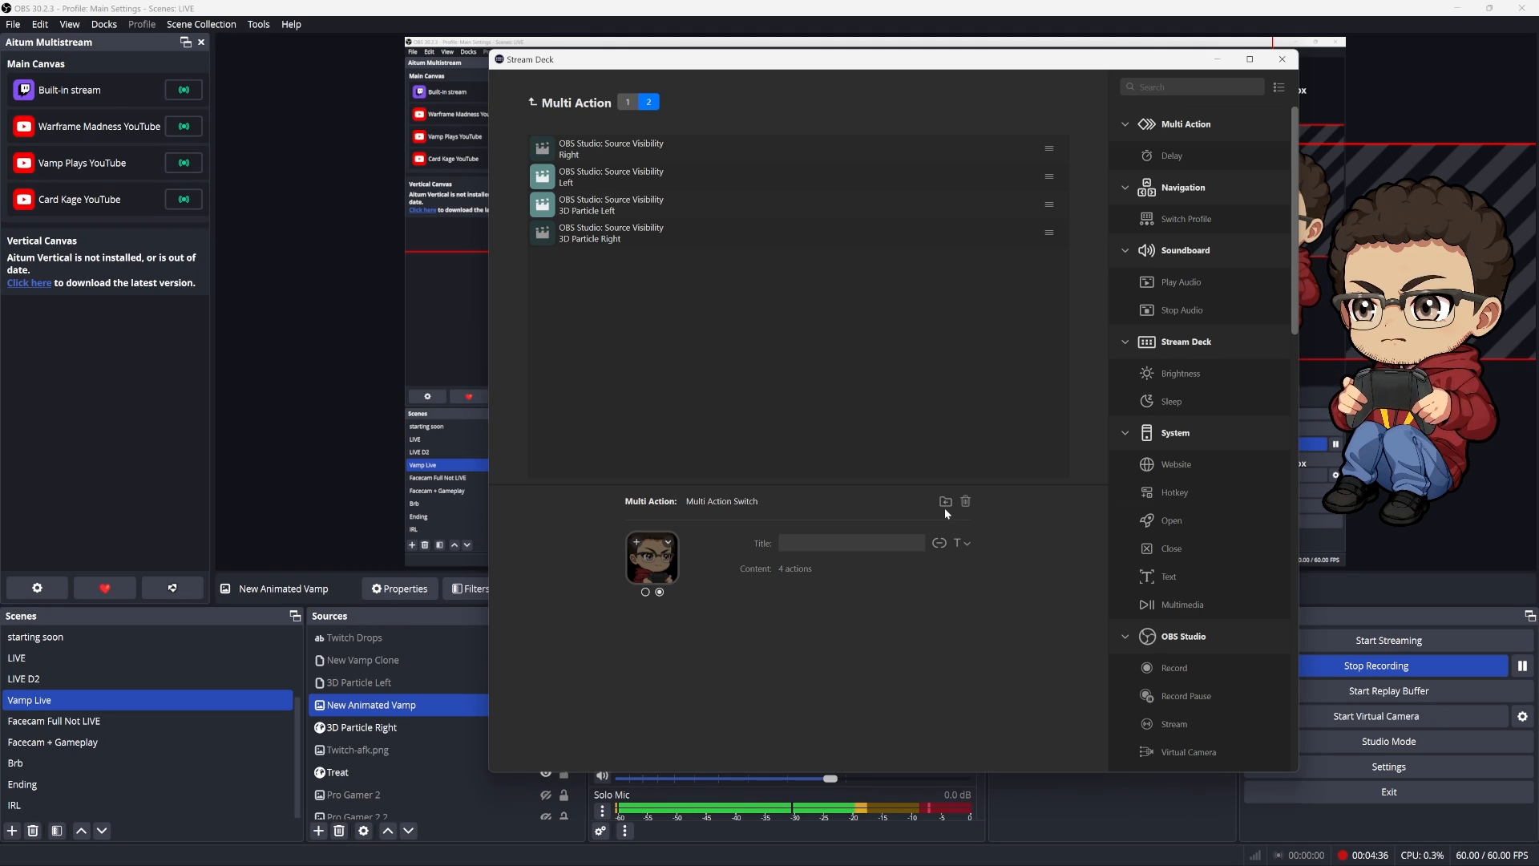
{"action": "right_click", "coordinate": [974, 309]}
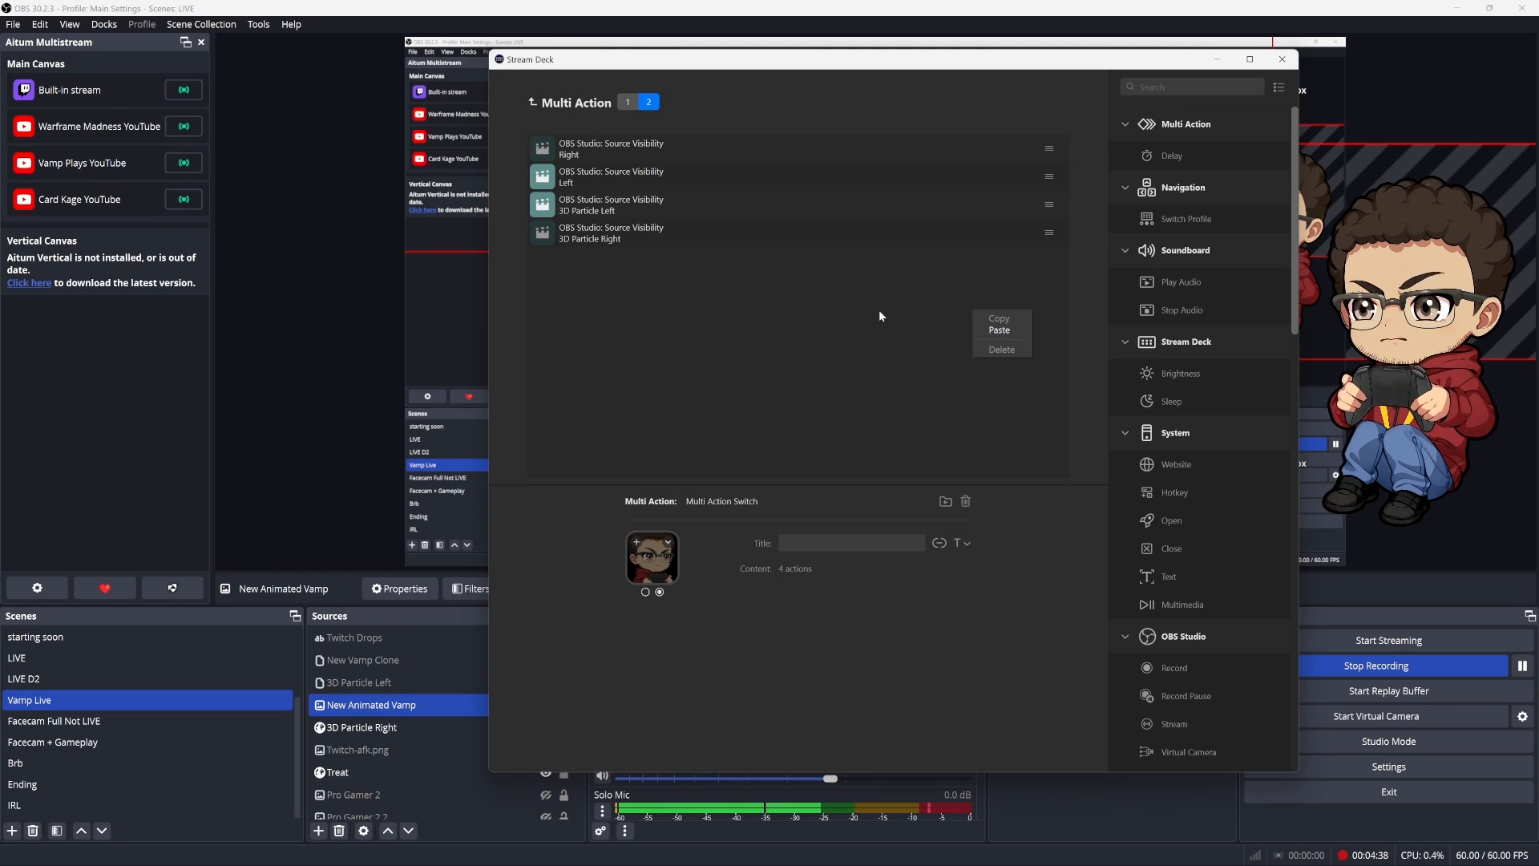
{"action": "left_click", "coordinate": [801, 300]}
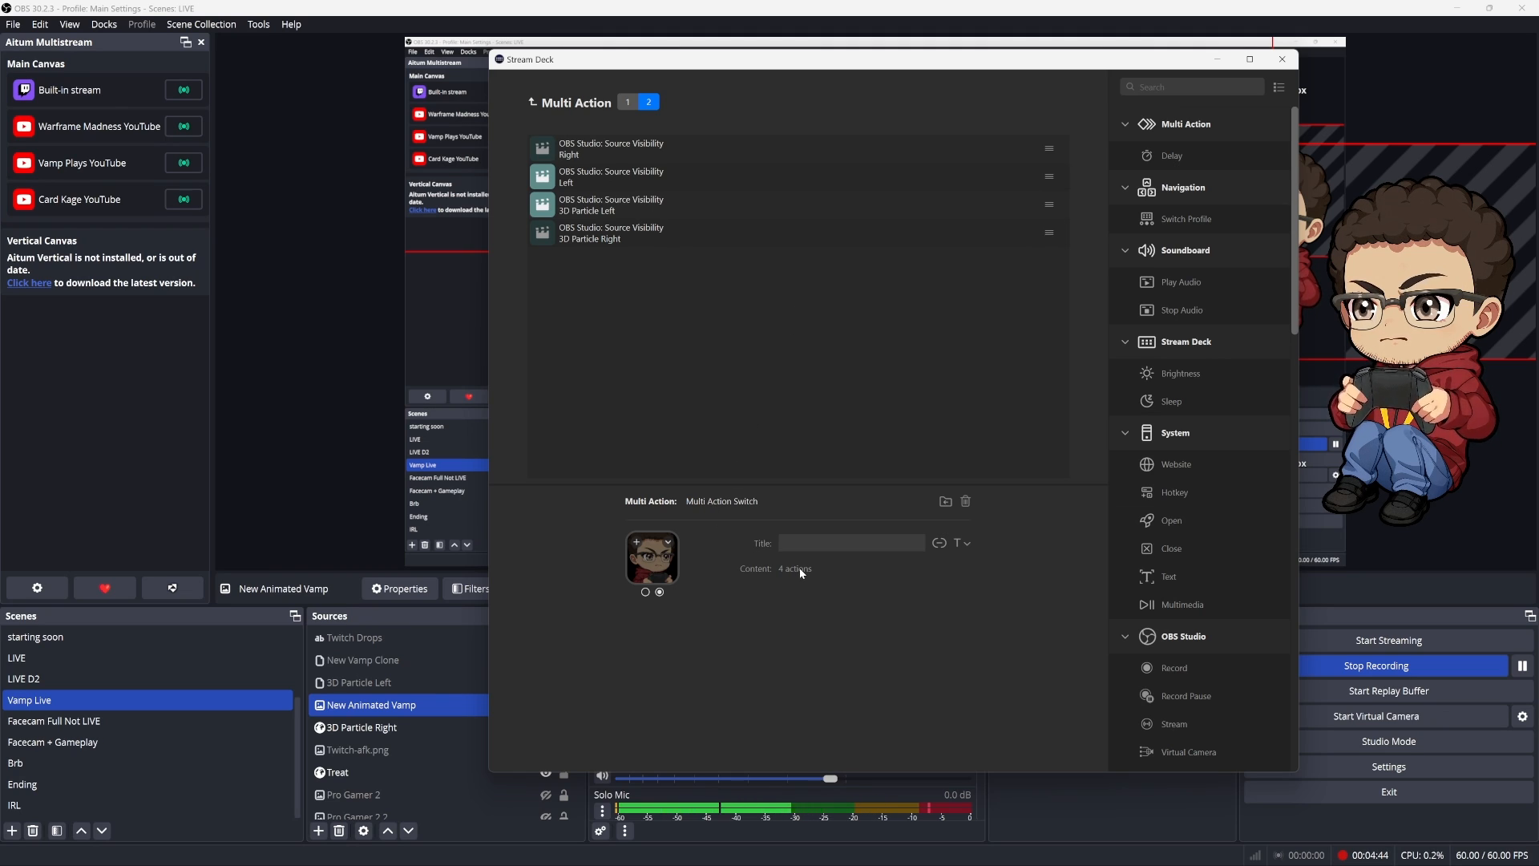
View the second set's 3D Particle Left and 3D Particle Right actions, and clear the source selection in OBS
{"action": "left_click", "coordinate": [608, 203]}
{"action": "left_click", "coordinate": [602, 244]}
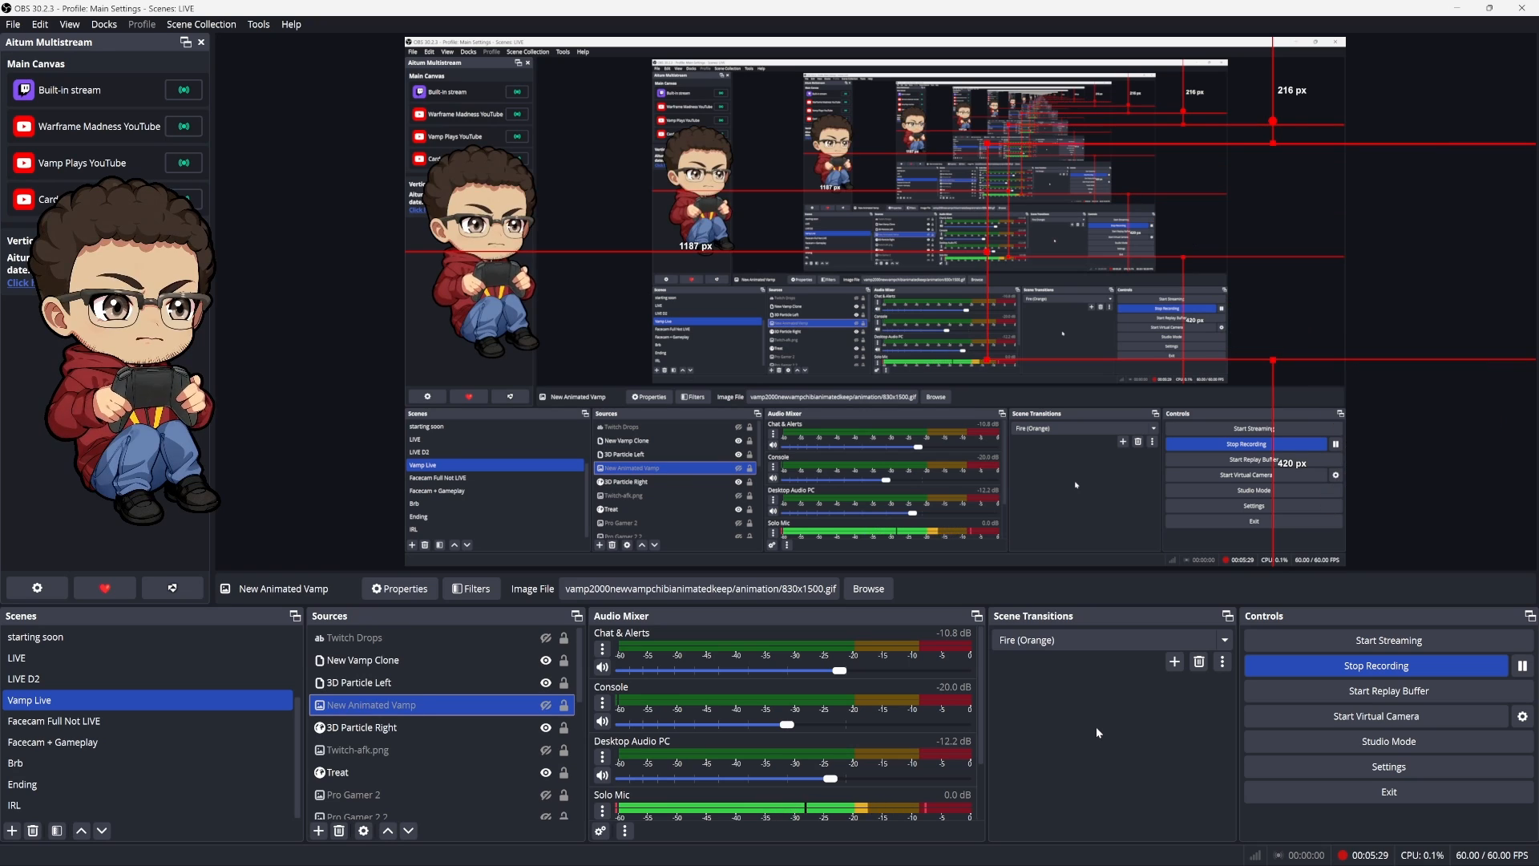
{"action": "left_click", "coordinate": [290, 396]}
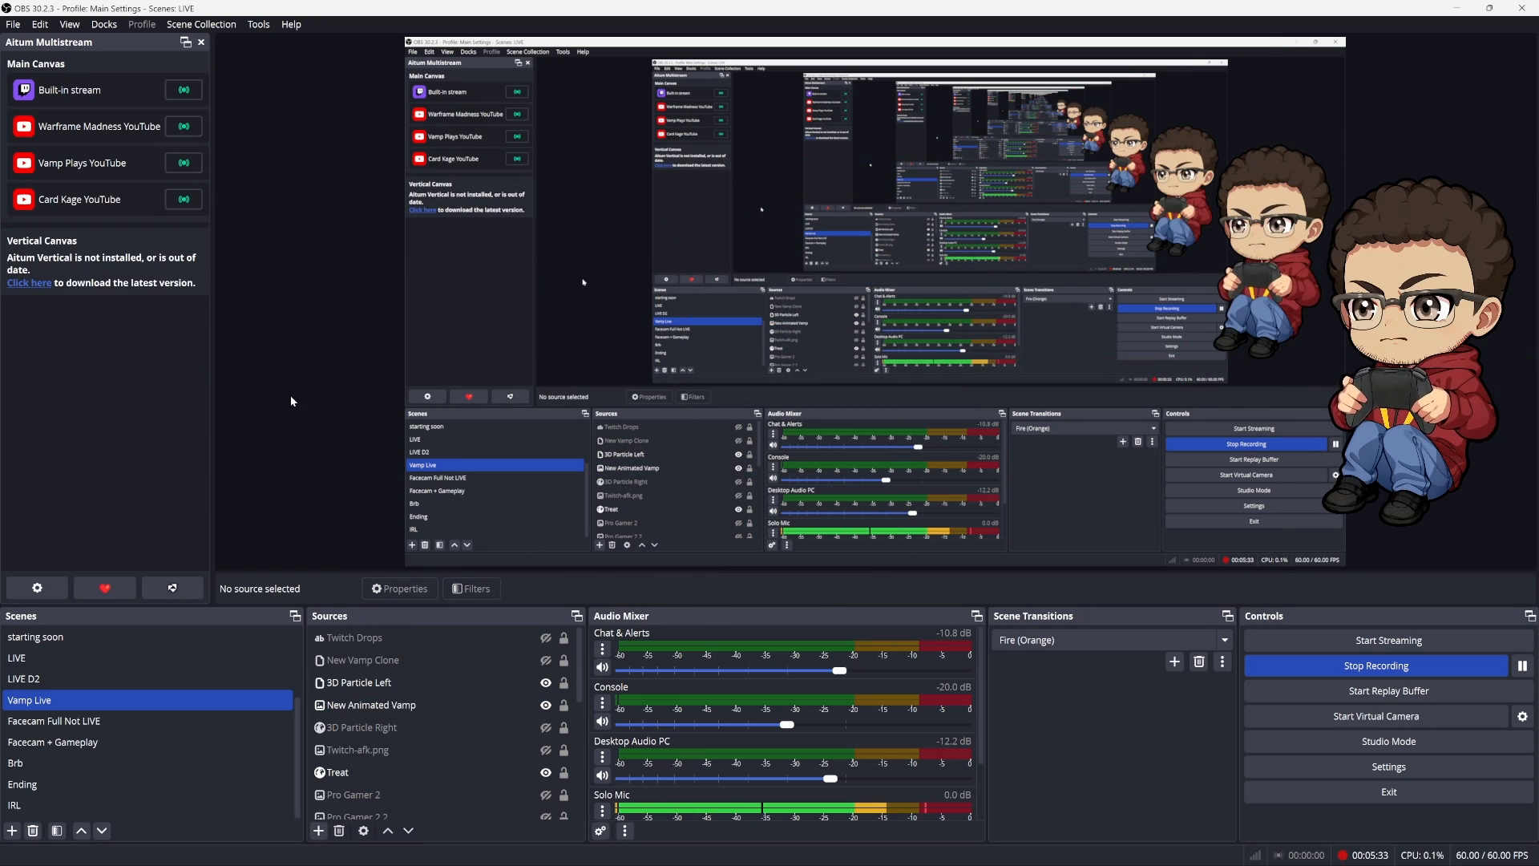